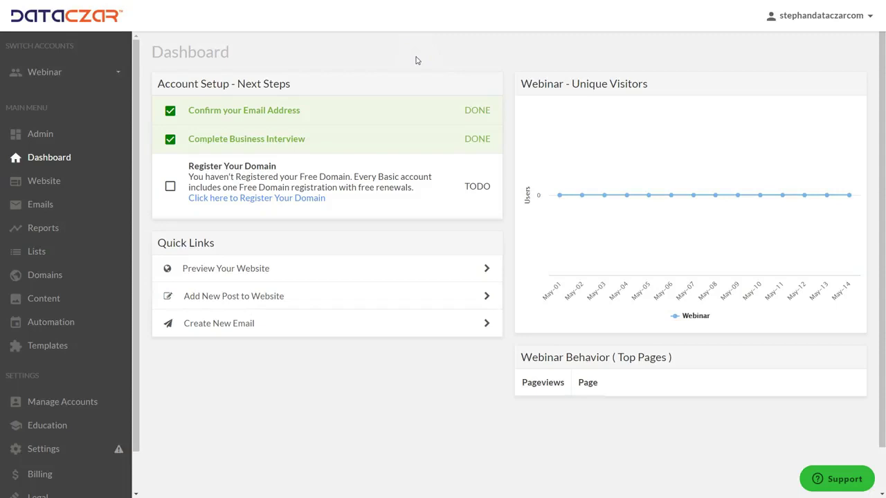
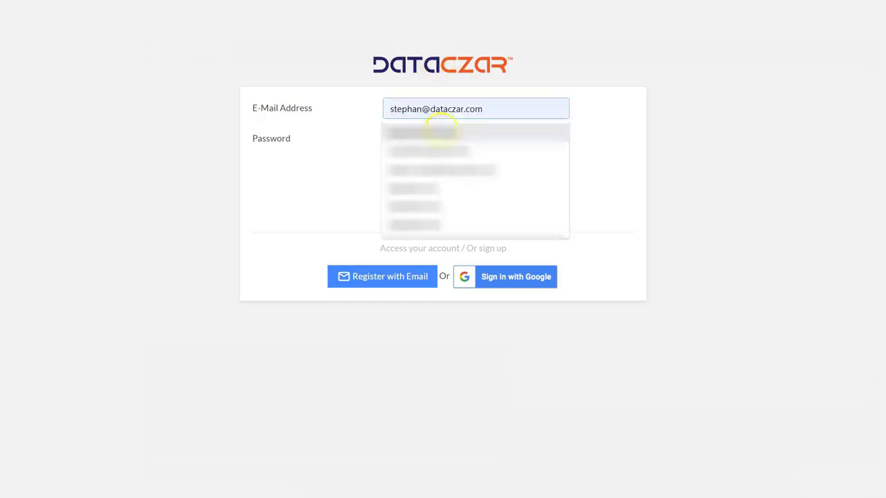
Sign back in to DataCzar with the saved e-mail and the account password
left_click(436, 132)
left_click(432, 142)
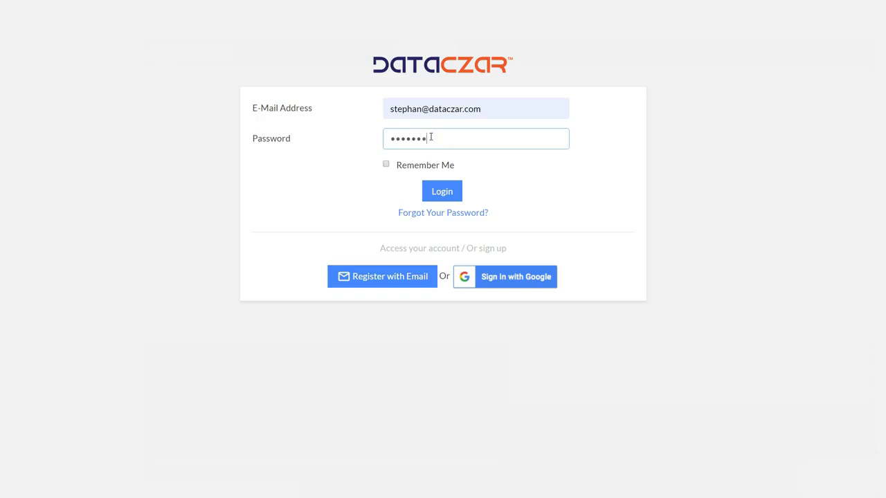
type("•")
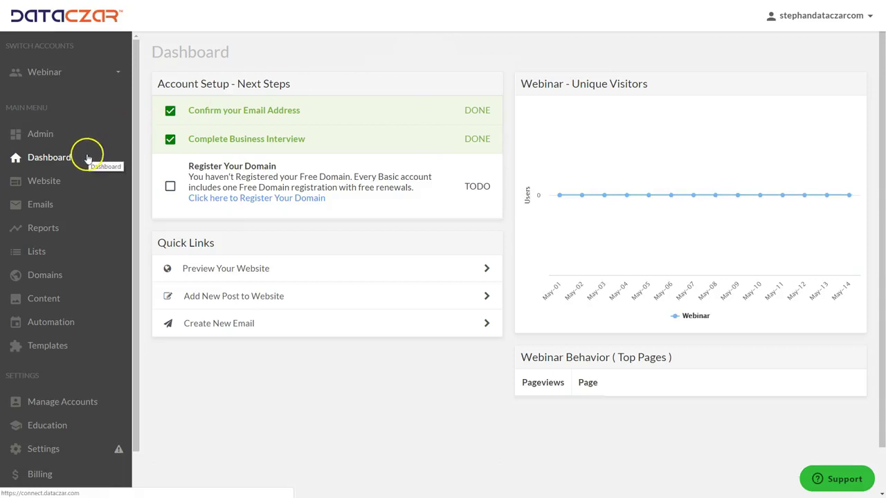
Open the Webinar website and review its Pages, Settings and Posts tabs
left_click(69, 184)
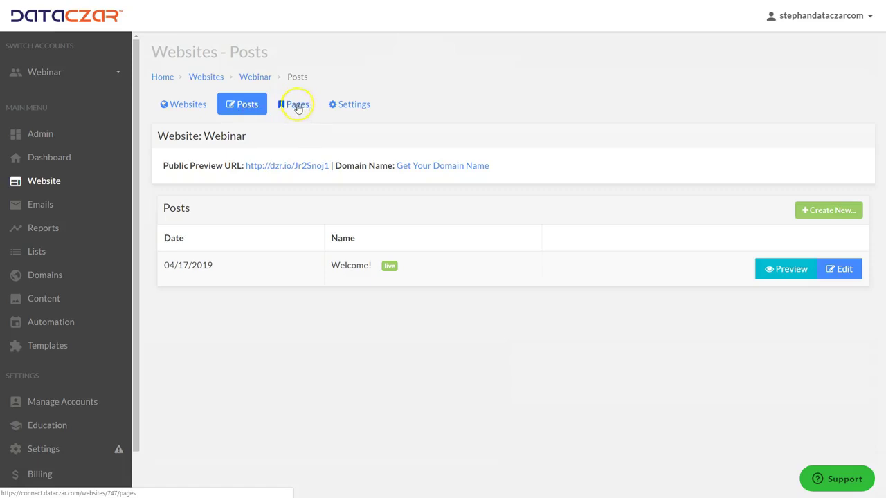
left_click(298, 105)
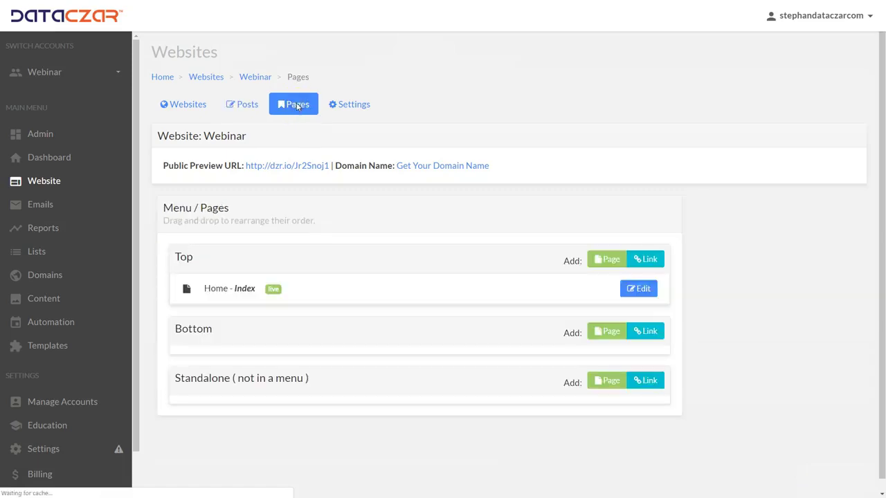
left_click(361, 108)
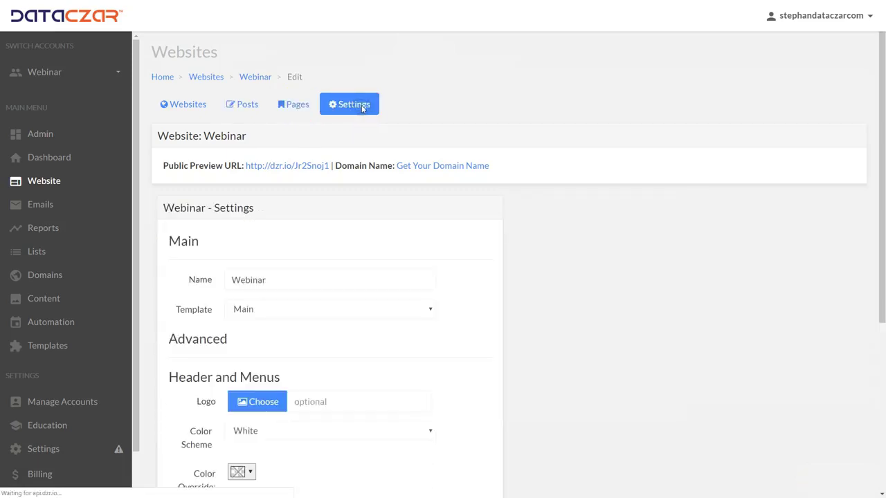
left_click(249, 108)
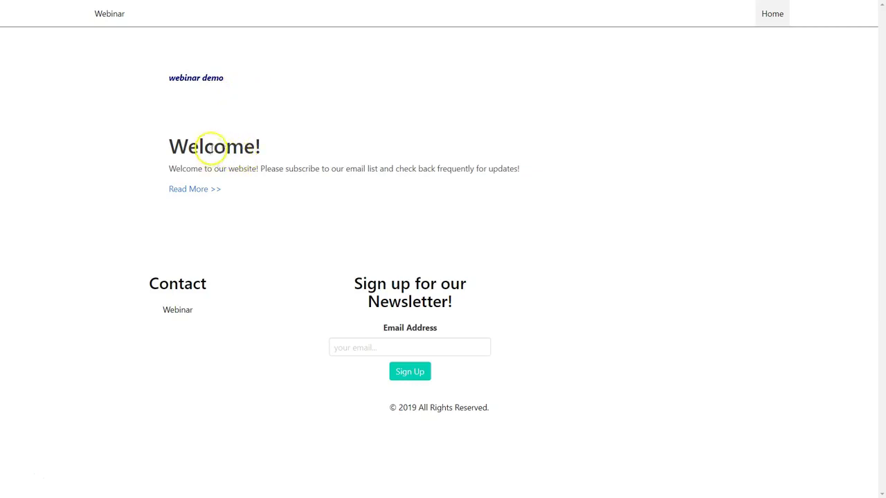
Highlight the Welcome post text in the preview, then close the preview to return to Posts
left_click_drag(213, 147, 242, 187)
left_click(300, 183)
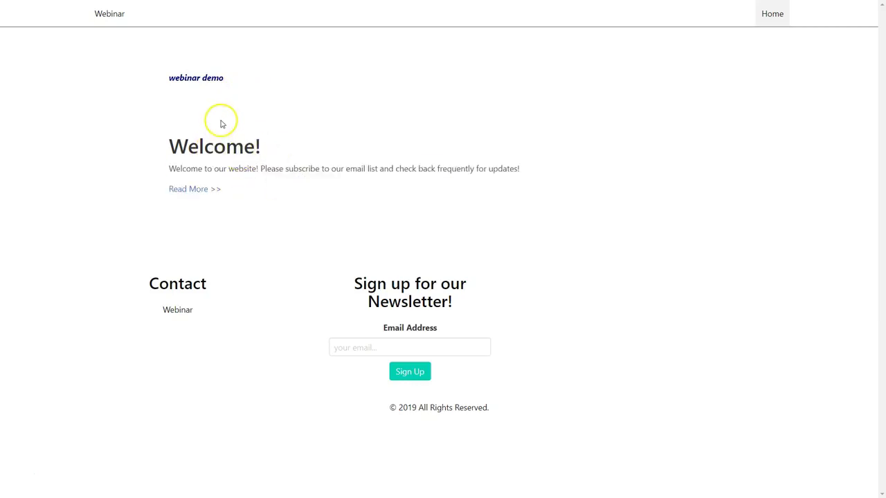
key("ctrl+w")
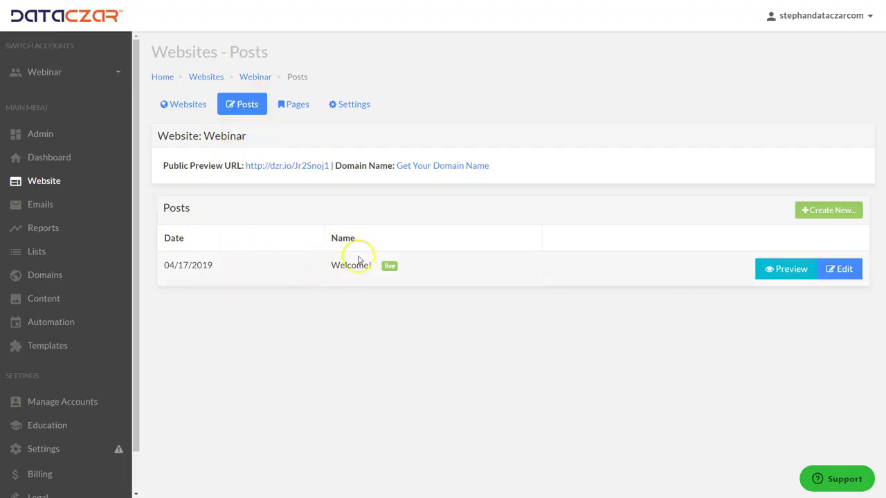
Open the Welcome! post for editing and place the cursor in its body text
left_click(845, 271)
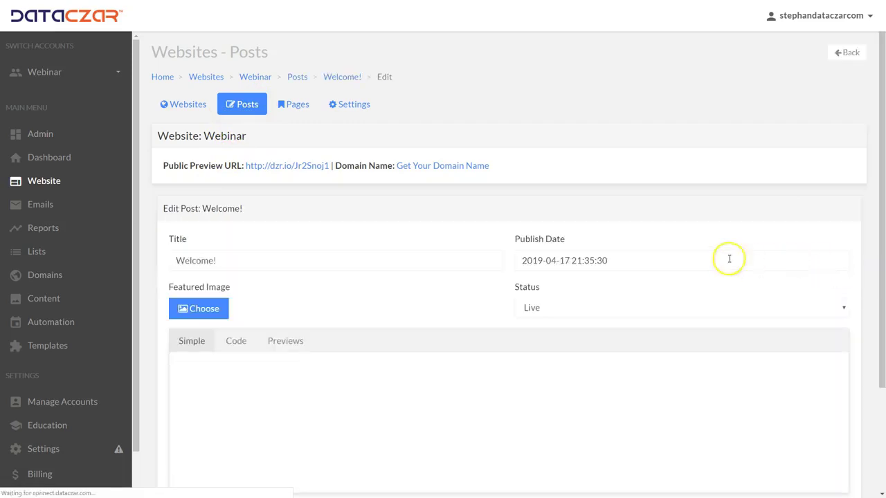
scroll(385, 204, "down", 3)
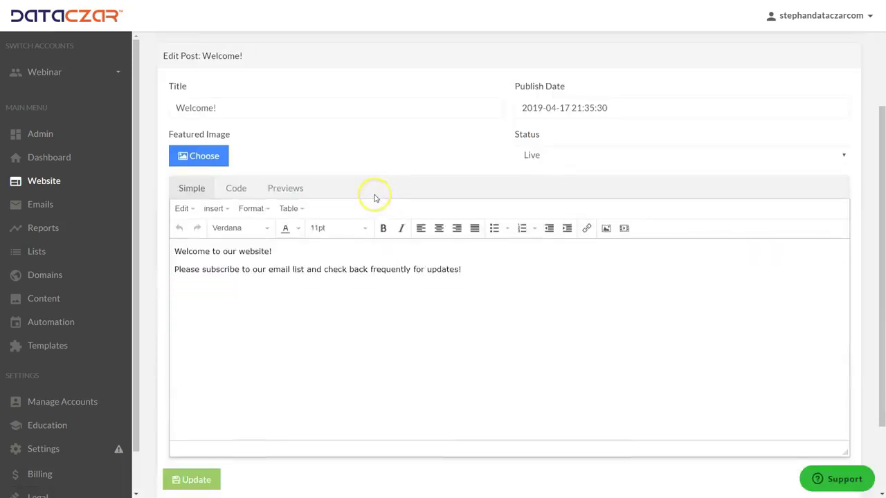
left_click(282, 258)
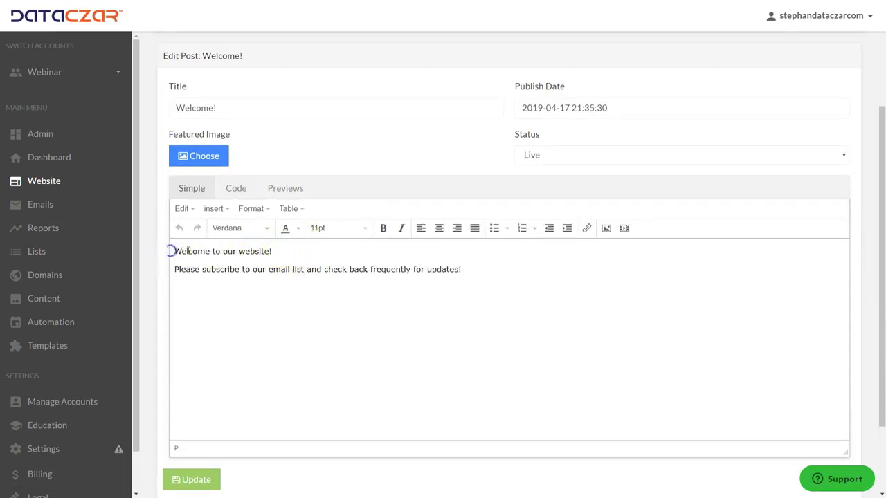
Make the line 'Welcome to our website!' centred, italic, bold, 24pt and navy blue
left_click_drag(275, 251, 168, 251)
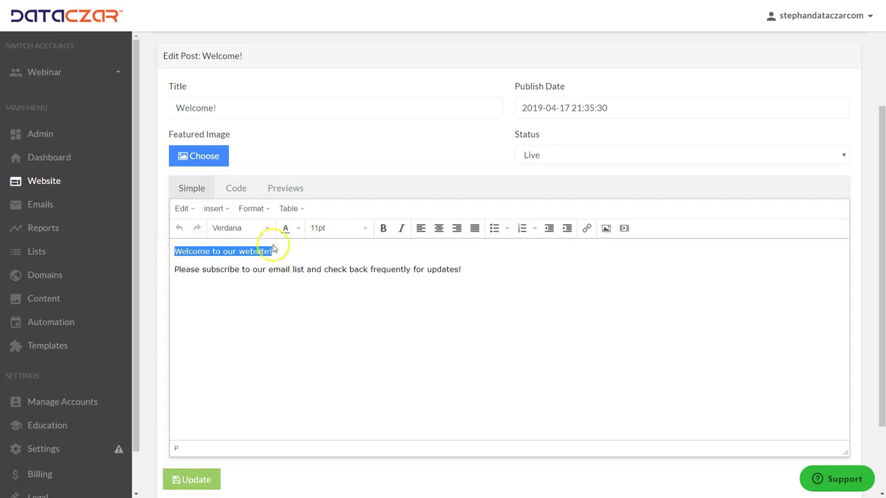
left_click(439, 229)
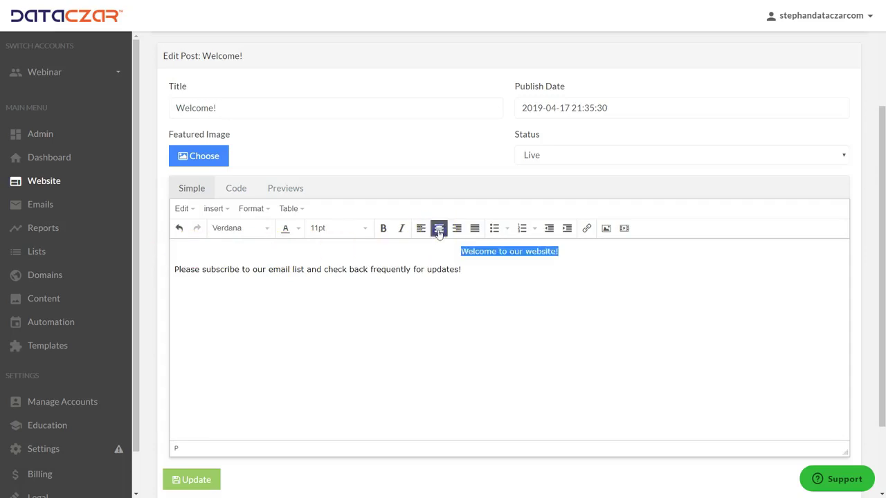
left_click(403, 231)
left_click(382, 229)
left_click(360, 233)
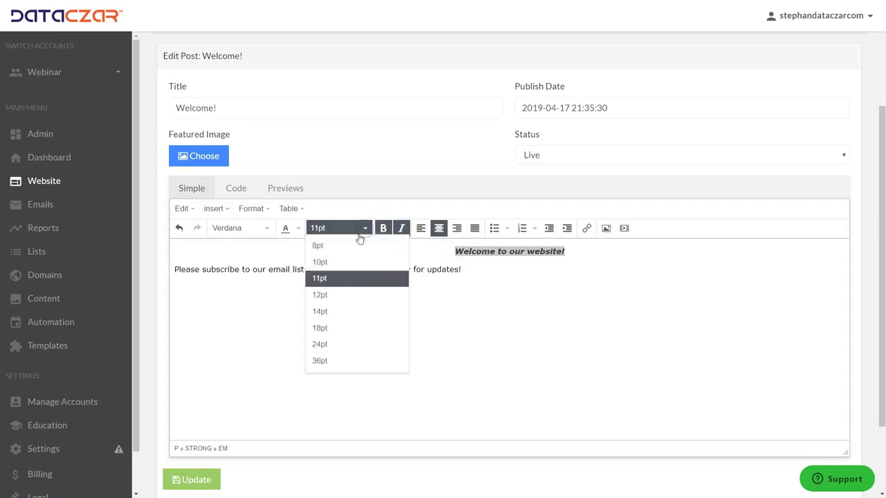
left_click(321, 345)
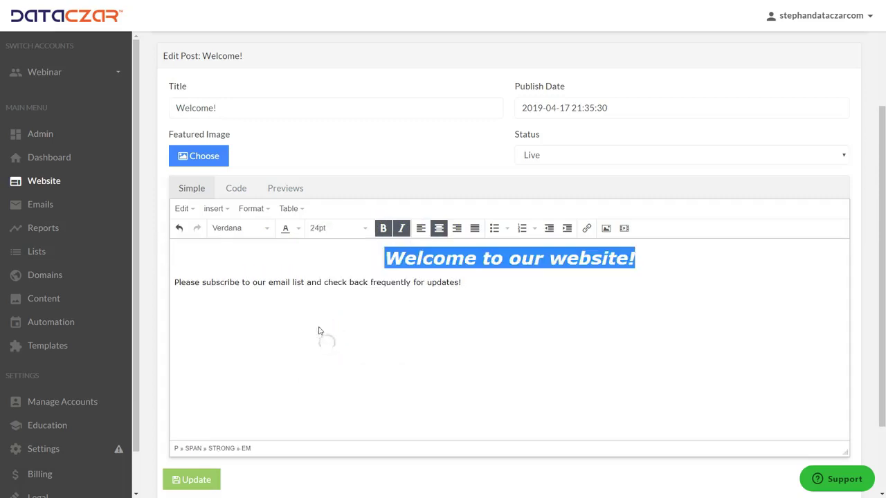
left_click(299, 228)
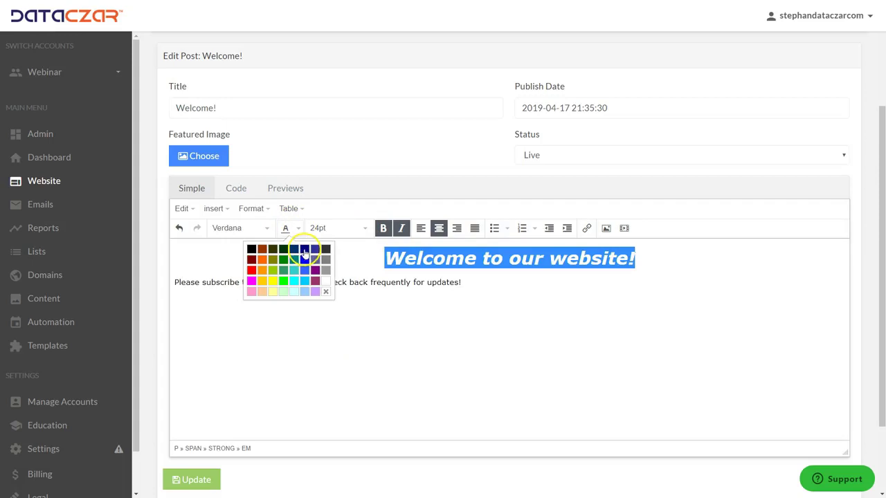
left_click(305, 251)
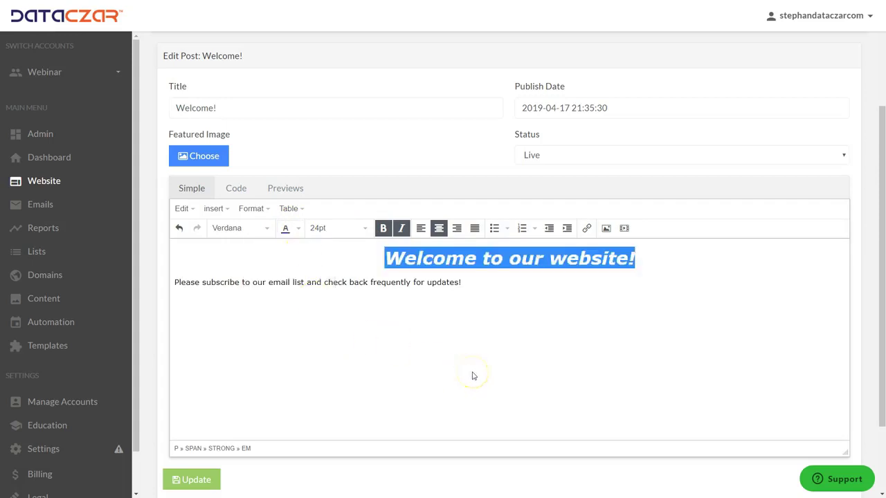
Replace the styled line with 'Our First Blog Post' and add a new line below
type("Our F")
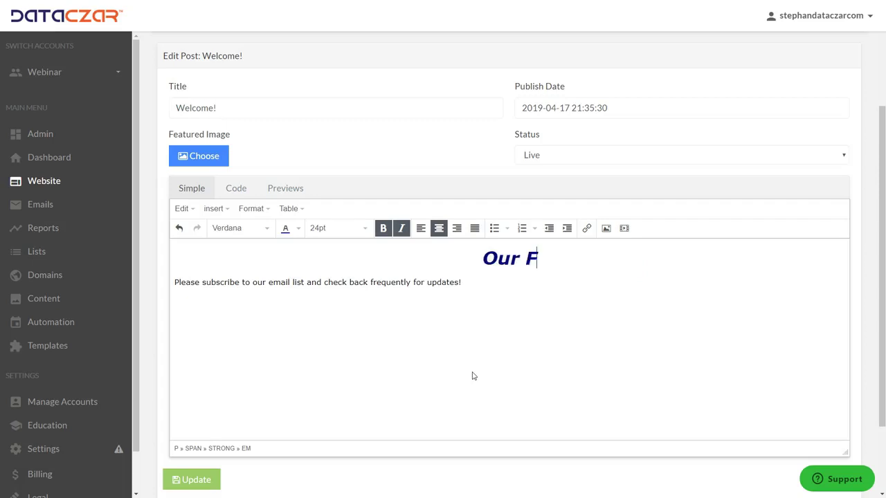
type("irst B")
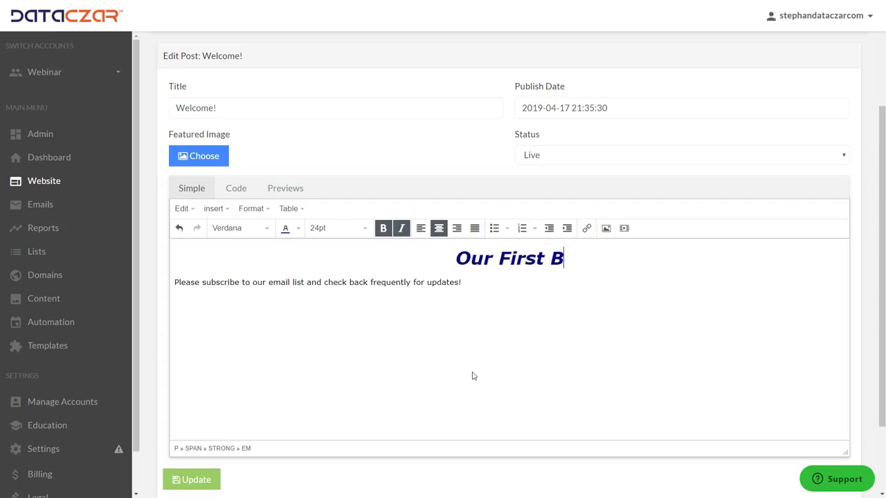
type("log P")
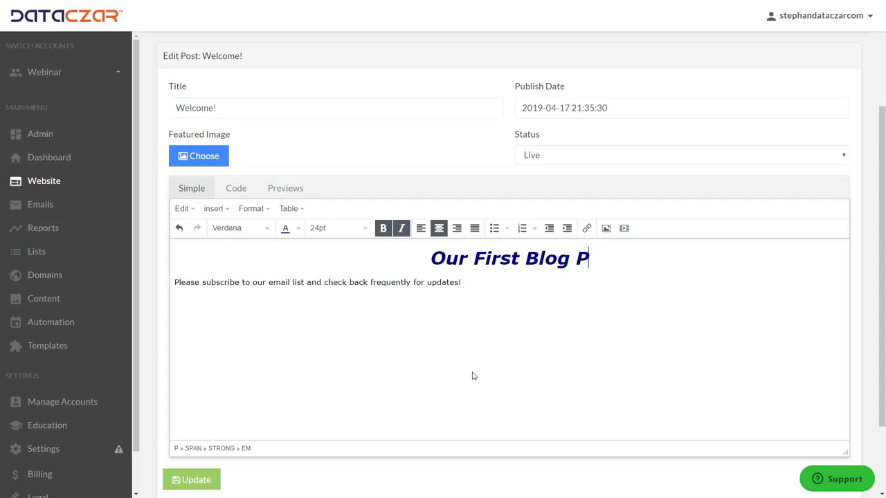
type("ost")
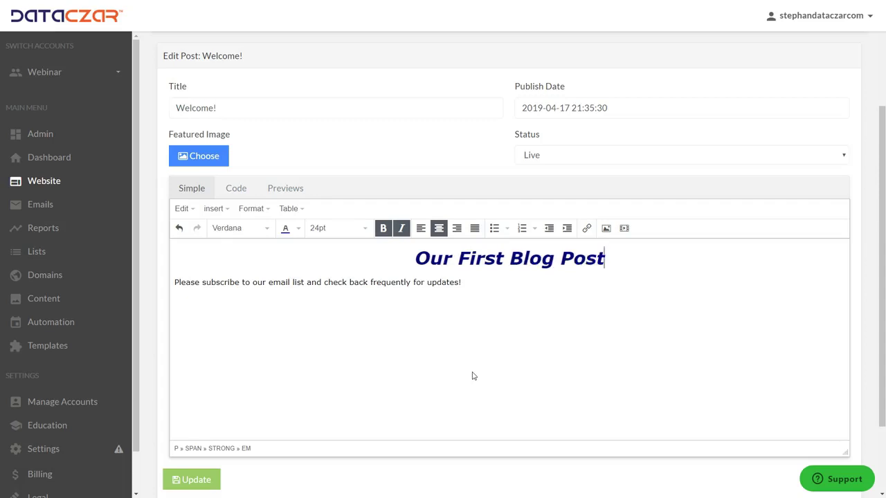
key("Return")
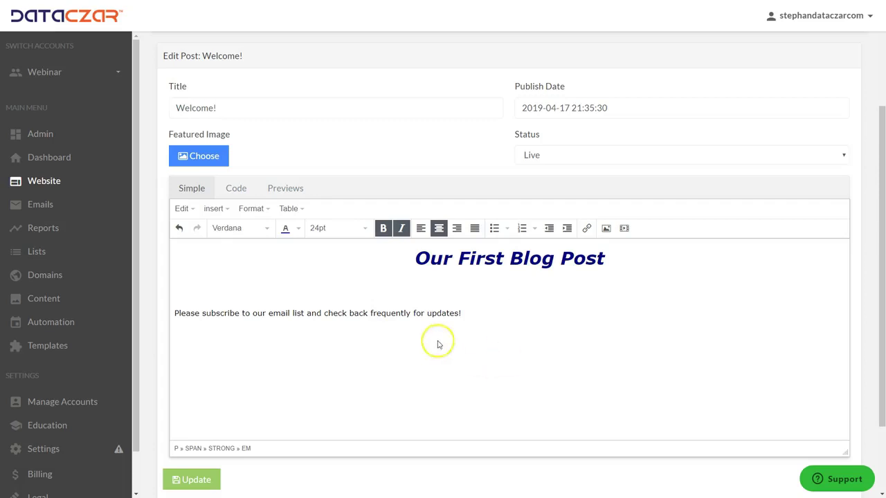
Add the 18pt subtitle 'Beautiful El Cajon Mountain, San Diego,CA' with an empty line after
left_click(364, 229)
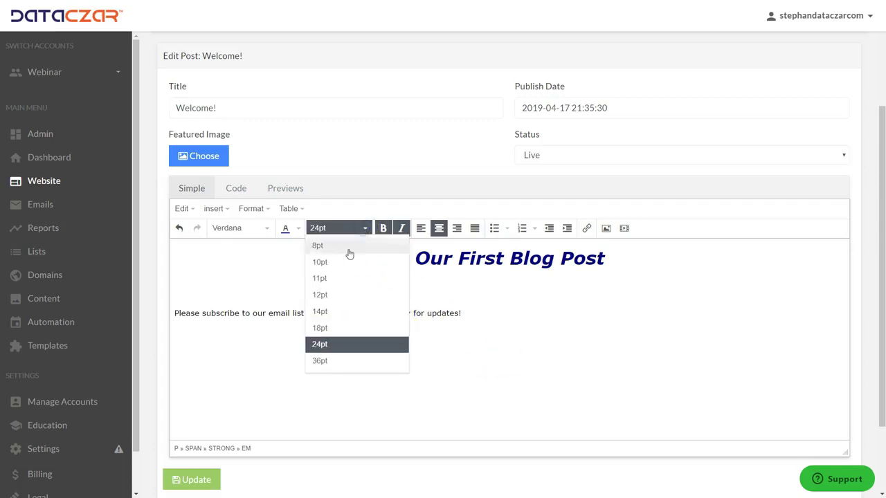
left_click(320, 329)
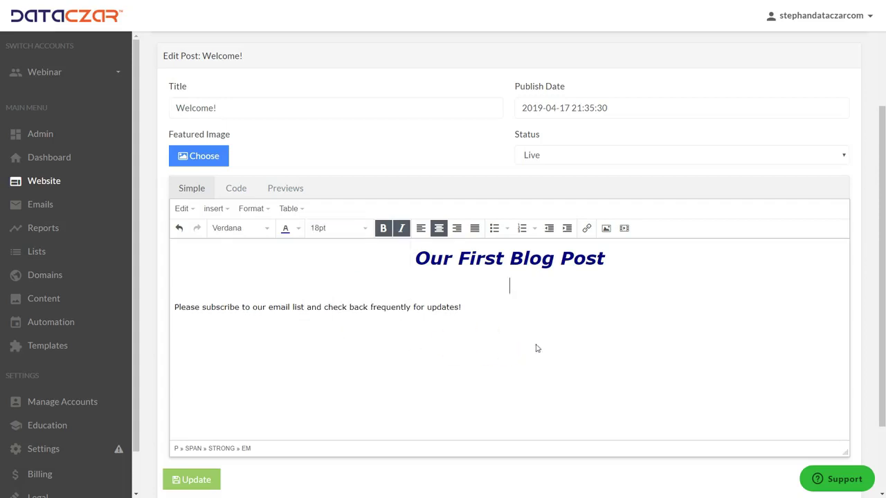
type("Beautiful El Cajon Mountain, San Diego,")
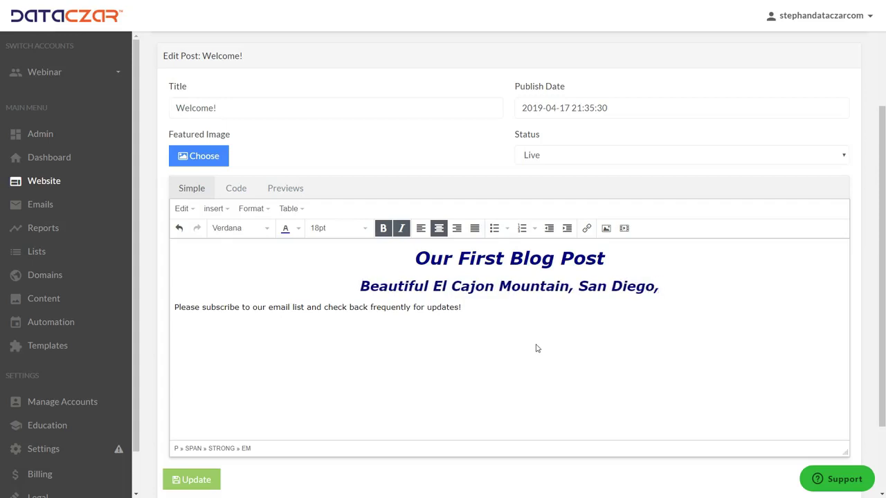
type("CA")
key("Return")
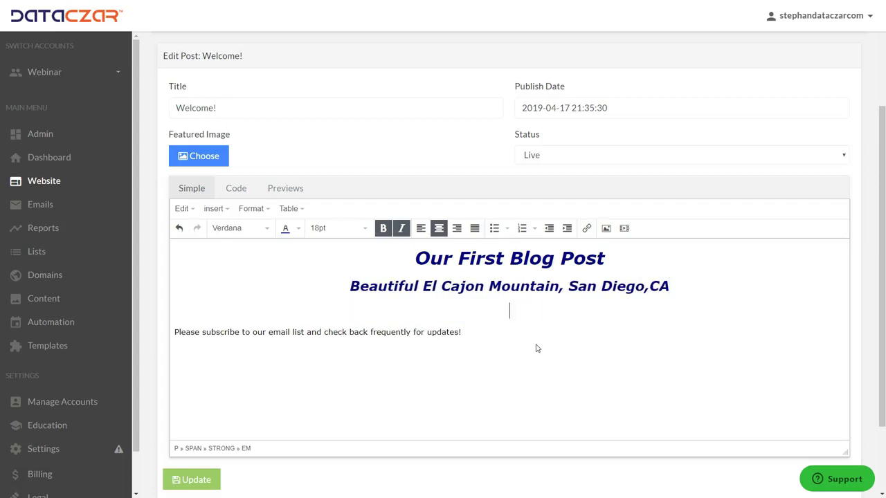
Upload the mountain photo IMG_6903.jpg through the image dialog's file manager
left_click(607, 233)
left_click(606, 233)
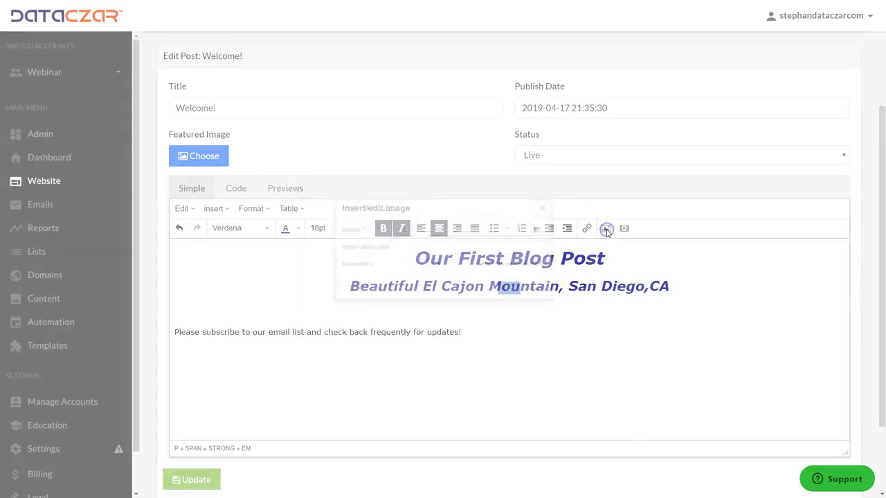
left_click(605, 227)
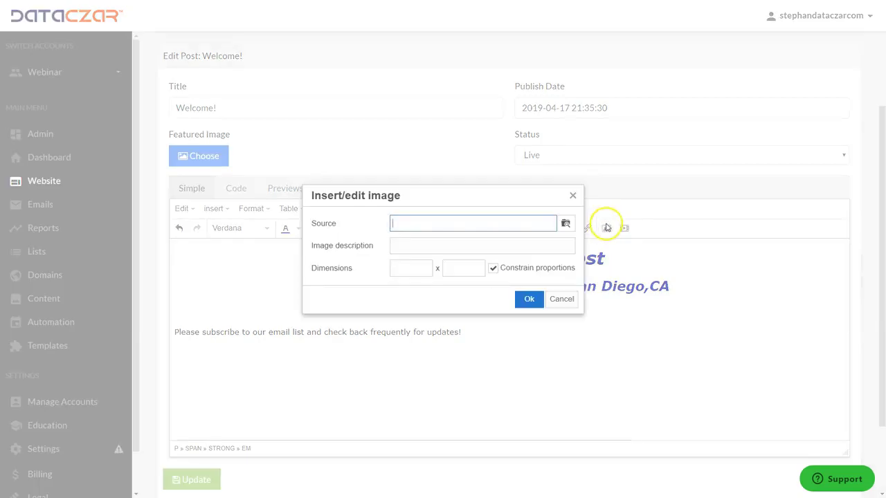
left_click(565, 225)
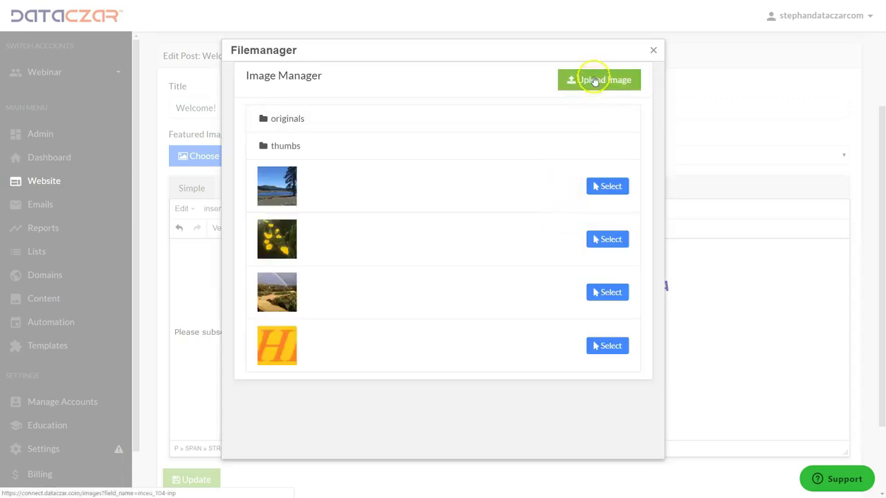
left_click(594, 80)
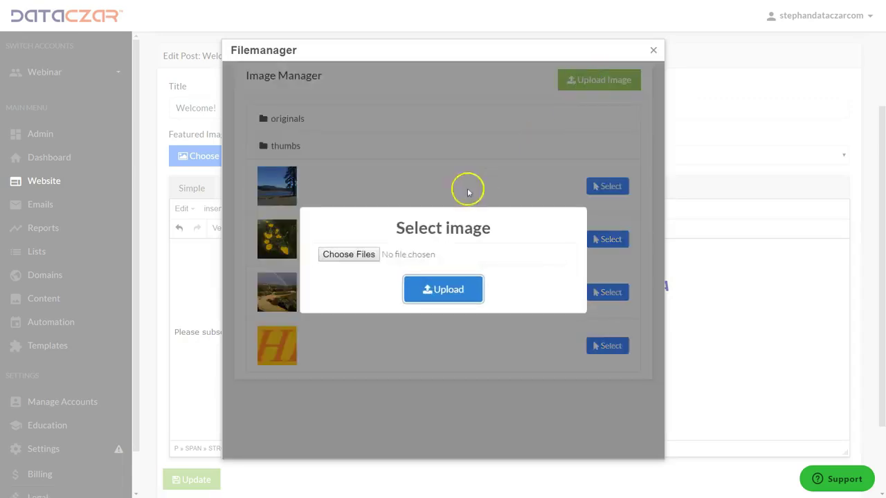
left_click(359, 254)
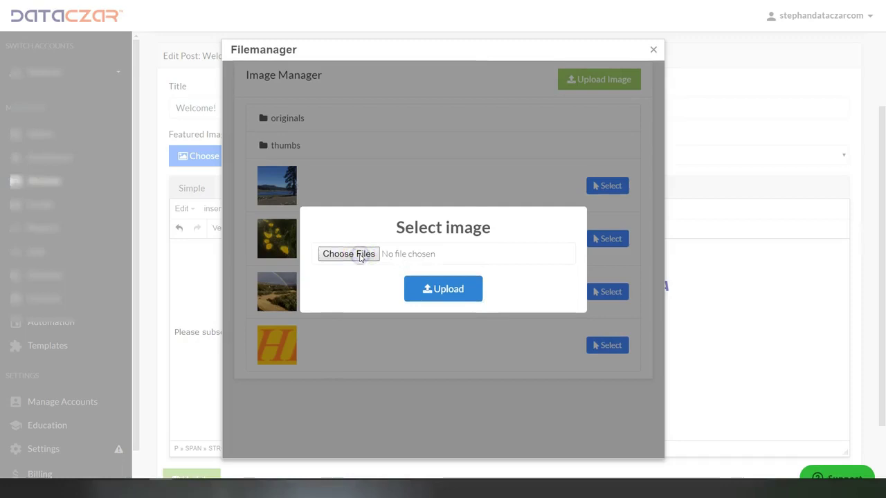
key("ctrl+a")
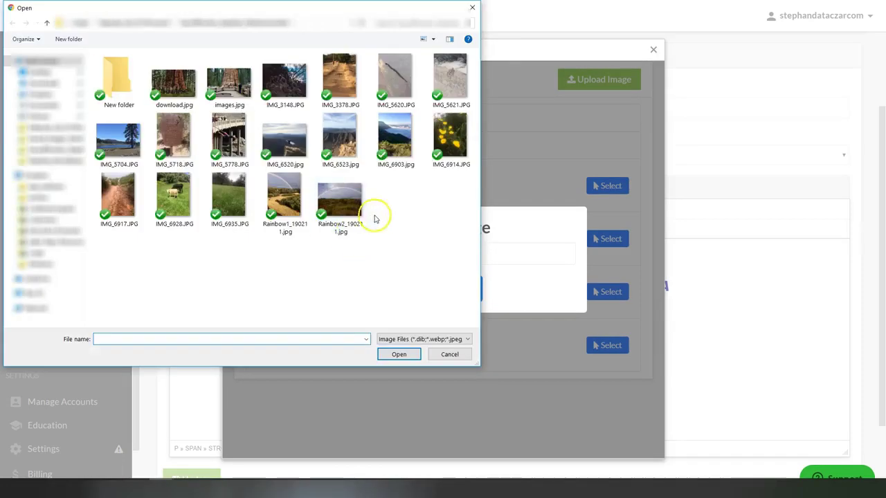
double_click(396, 141)
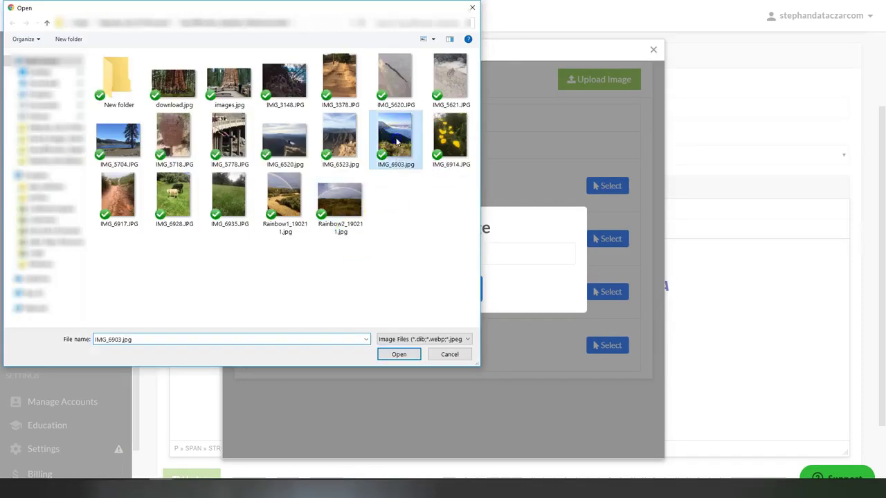
left_click(450, 293)
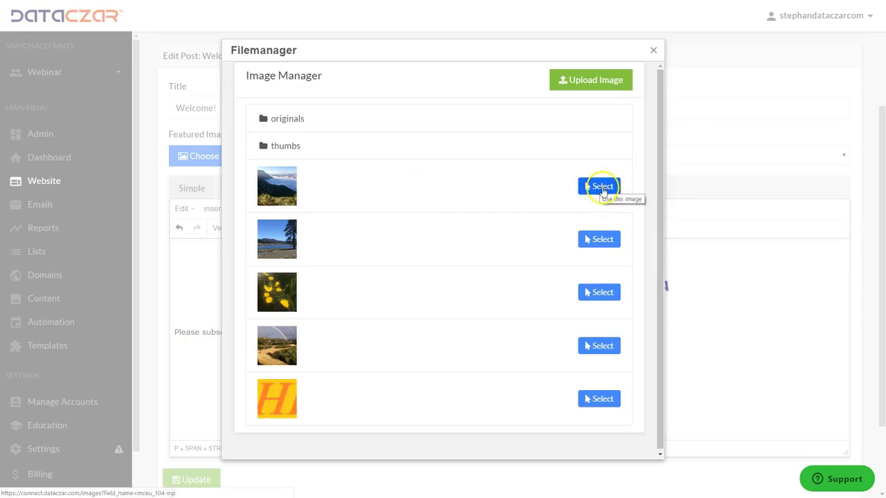
Insert the uploaded IMG_6903.jpg photo into the post at 50% width
left_click(601, 187)
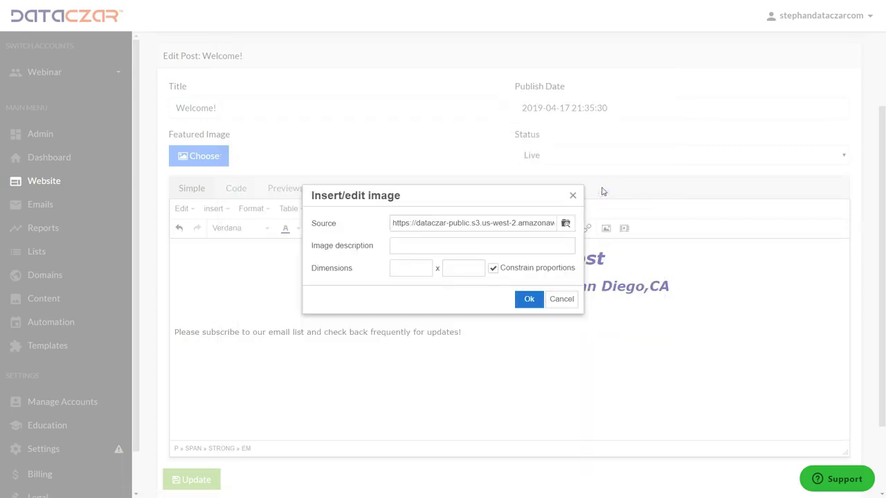
left_click(409, 272)
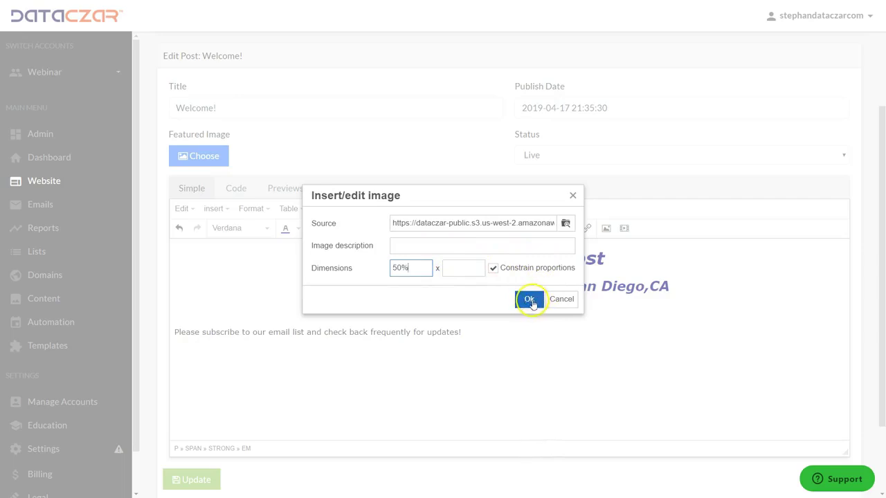
left_click(530, 300)
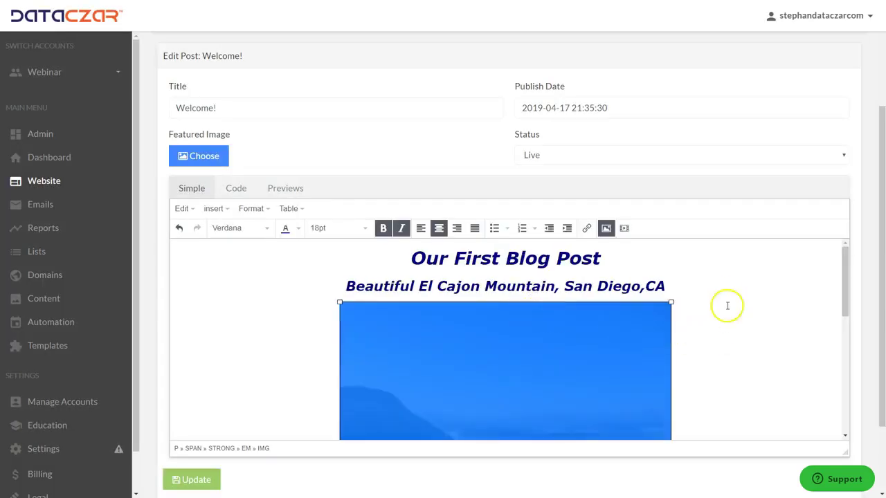
scroll(727, 306, "down", 3)
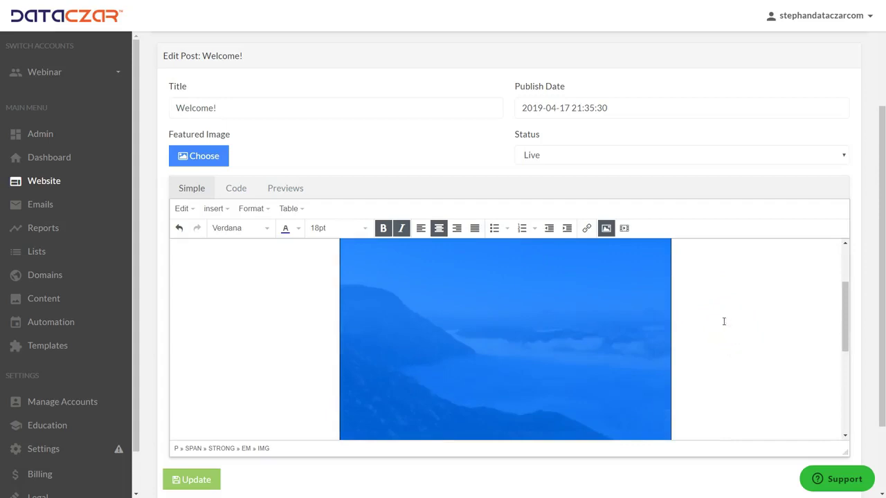
left_click(696, 332)
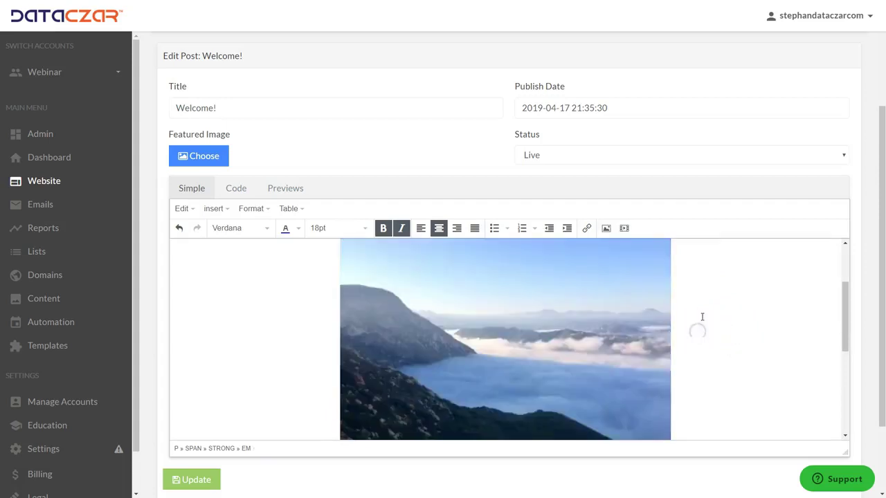
scroll(703, 317, "up", 2)
scroll(699, 312, "down", 5)
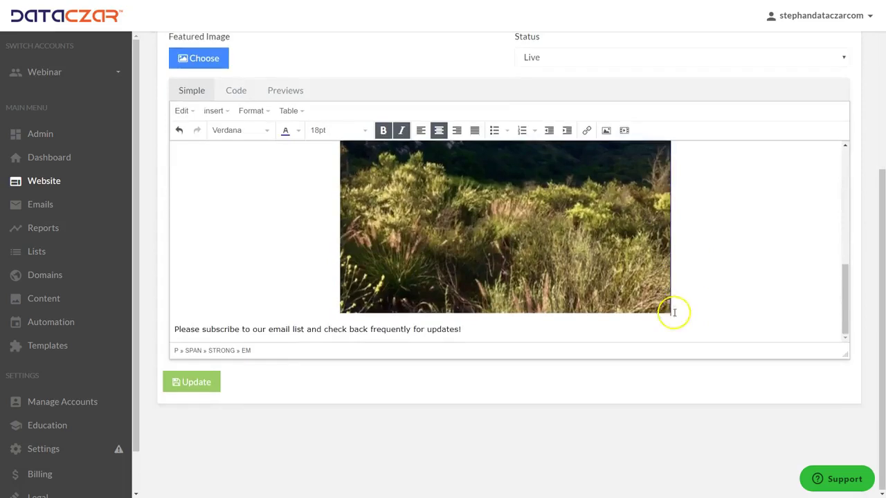
Delete the 'Please subscribe…' line at the end of the post
left_click_drag(470, 326, 104, 327)
key("BackSpace")
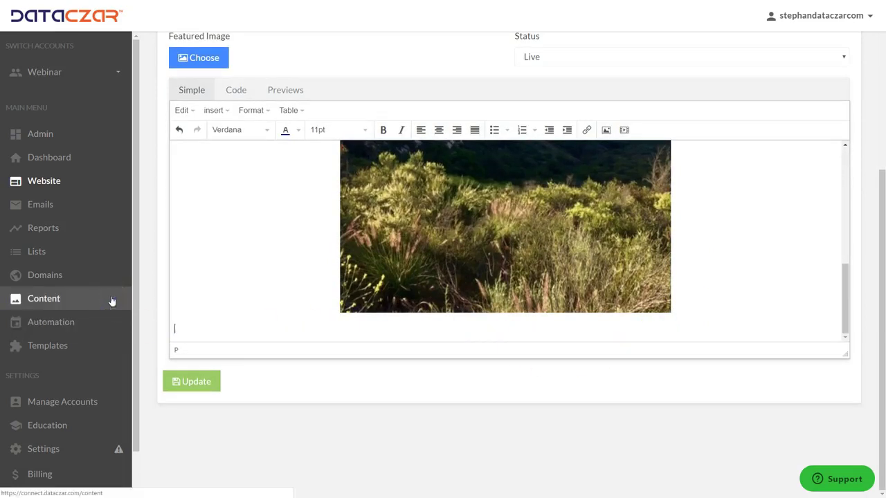
scroll(263, 239, "up", 10)
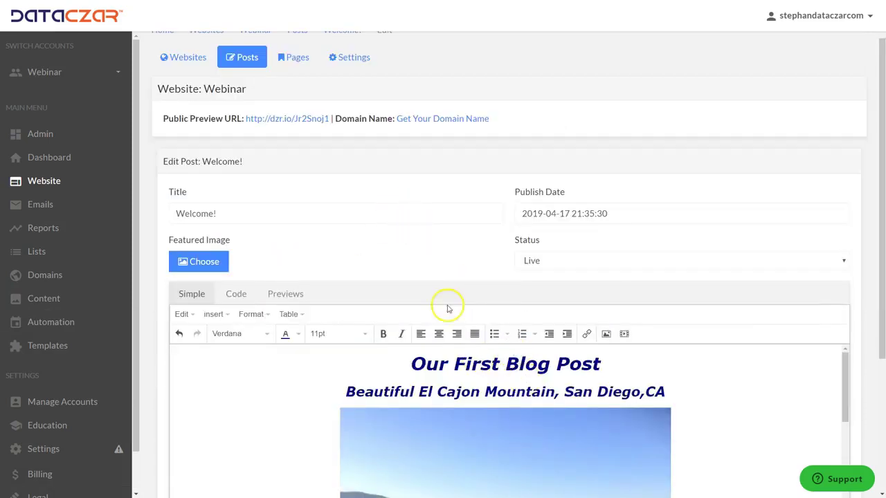
scroll(359, 312, "down", 6)
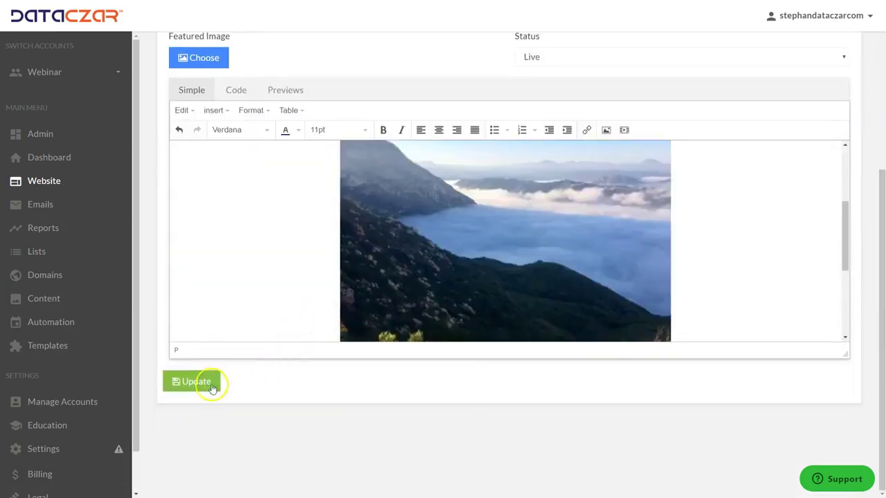
Save the Welcome post with Update
left_click(210, 387)
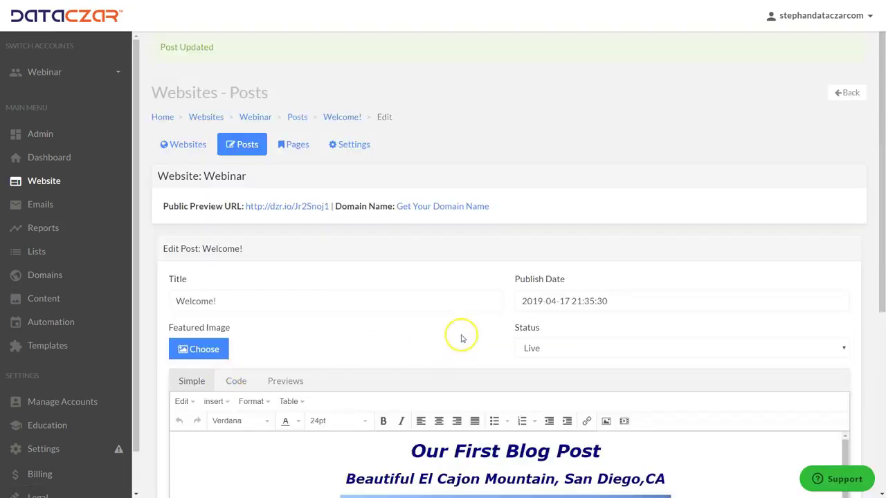
scroll(461, 339, "down", 5)
scroll(461, 378, "down", 2)
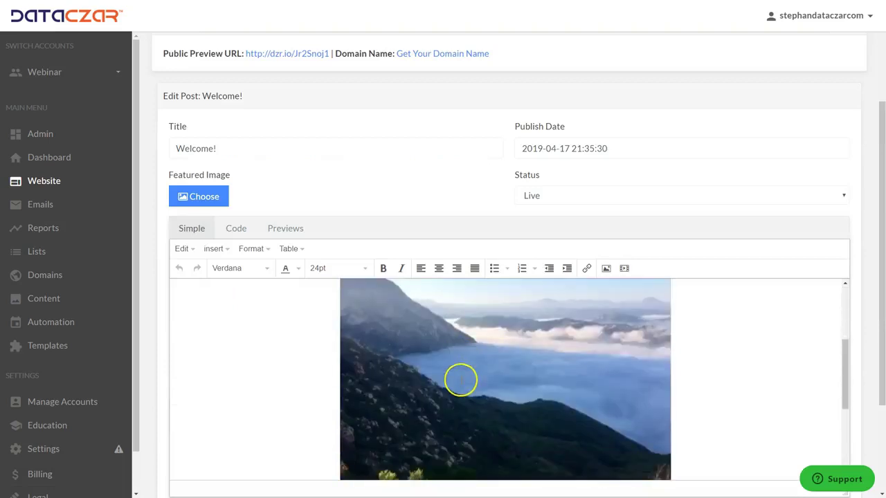
scroll(457, 374, "up", 8)
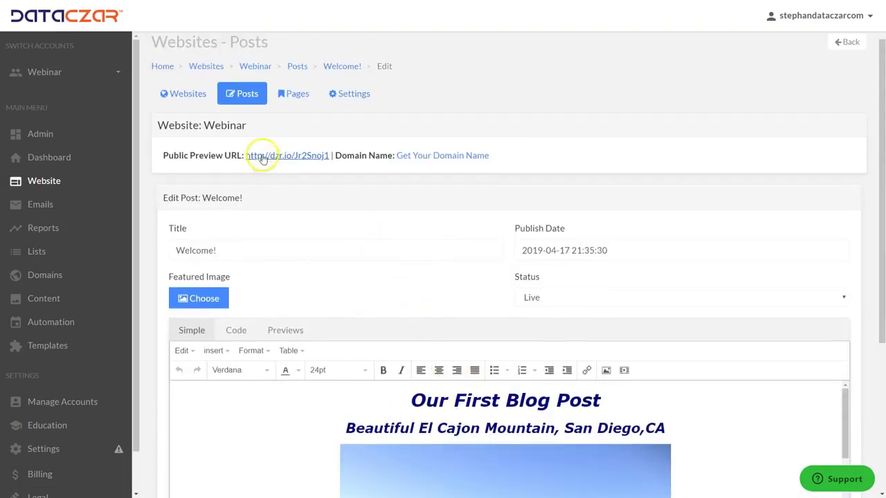
Set the lake-and-pine-tree photo as the Home page's featured image
left_click(299, 97)
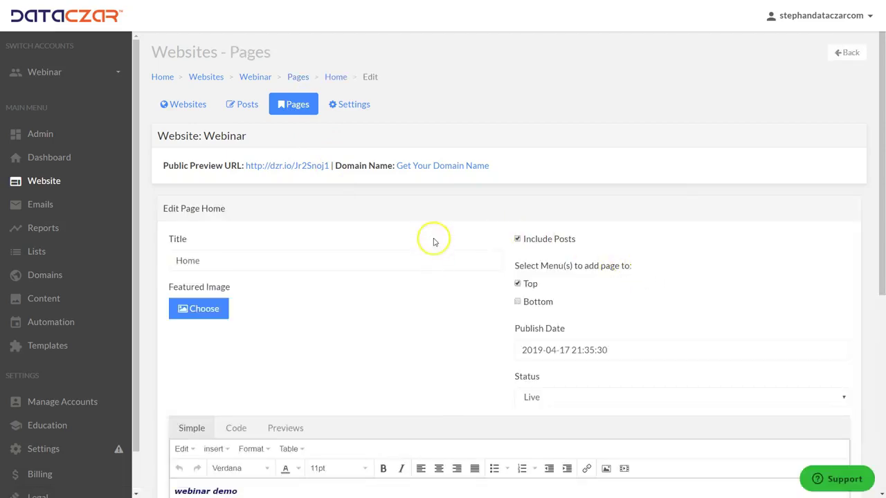
left_click(206, 315)
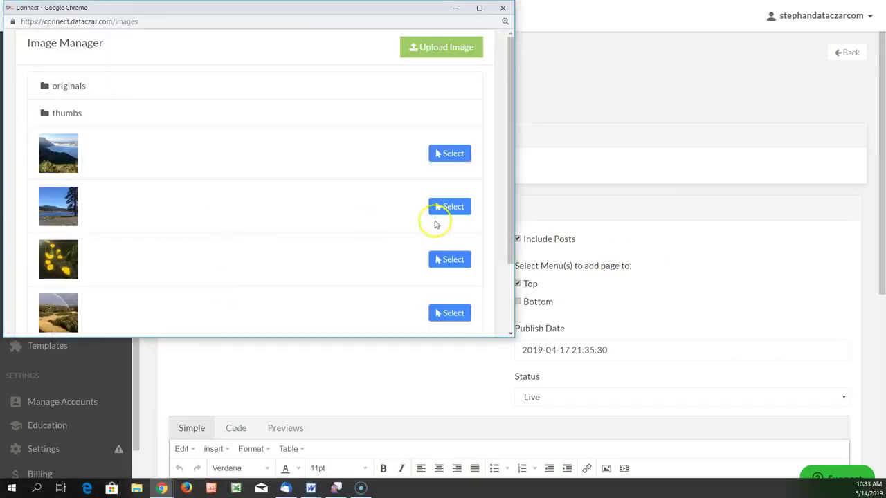
left_click(450, 207)
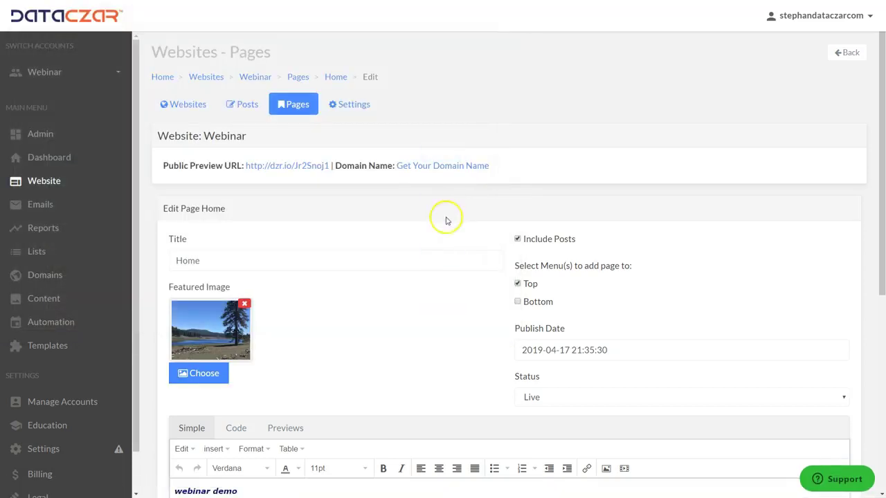
Insert an empty line above 'webinar demo' in the Home page body
scroll(387, 201, "down", 3)
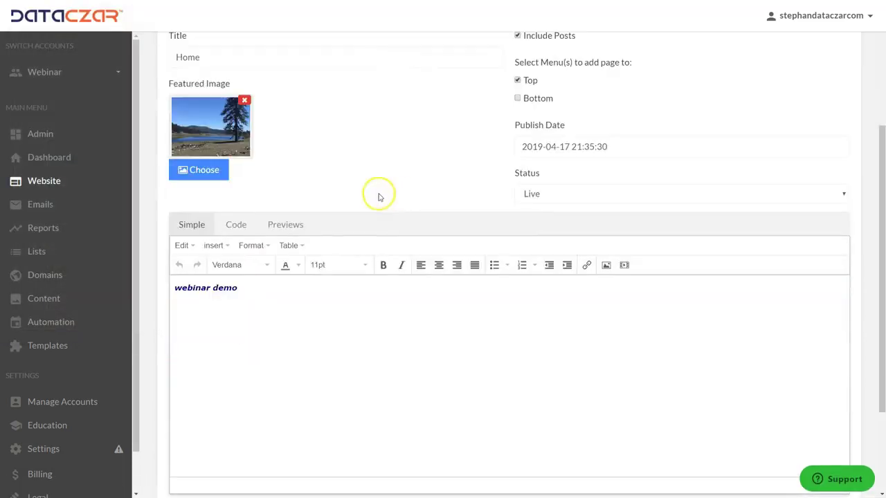
left_click(176, 285)
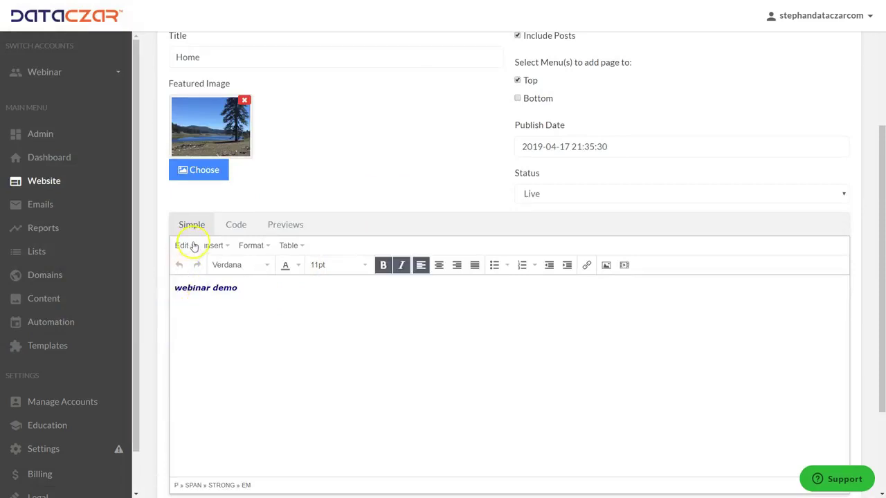
key("Return")
key("Return")
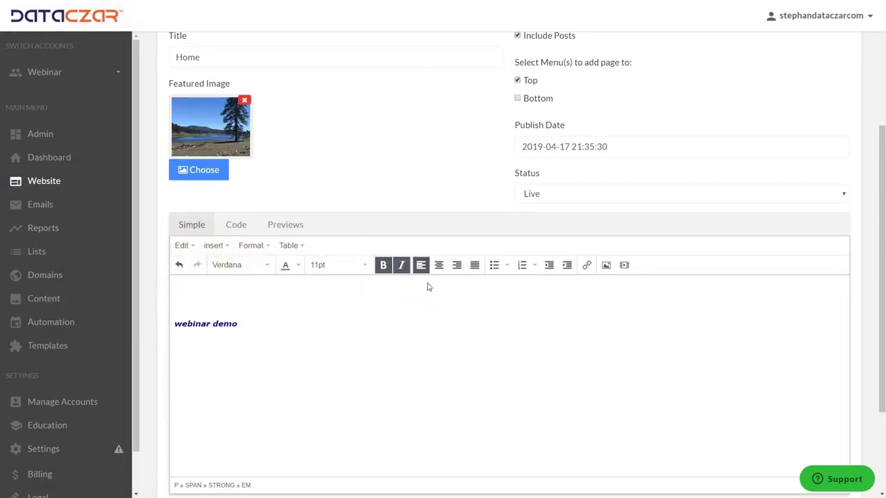
Type a centred, bold, 24pt navy heading 'Welcome to AAA' on the new line
left_click(439, 266)
left_click(375, 267)
left_click(361, 266)
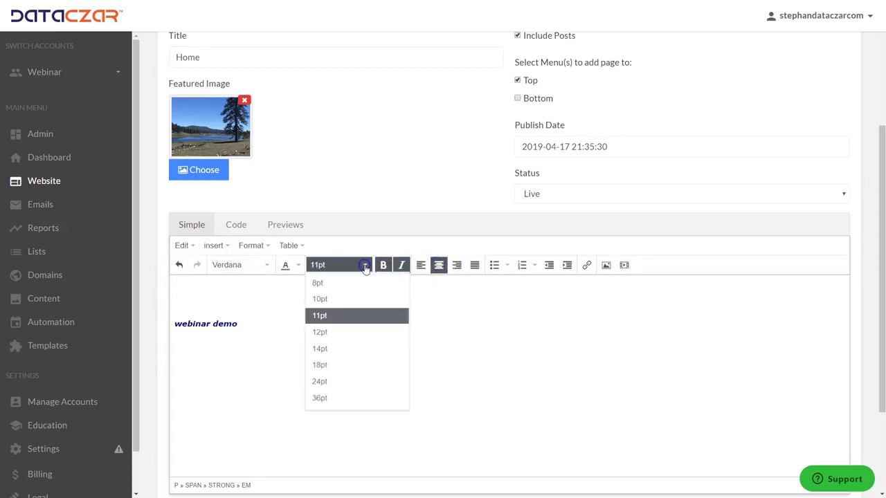
left_click(318, 381)
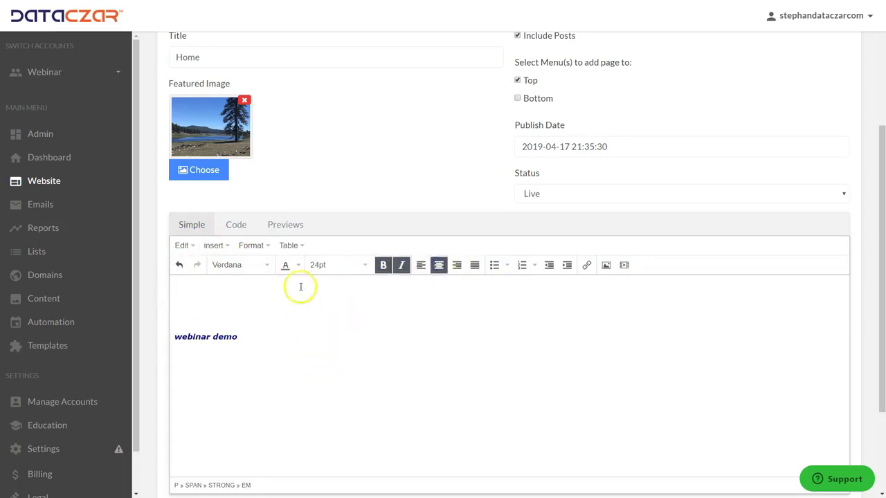
left_click(298, 265)
left_click(305, 286)
type("Welcome to AA")
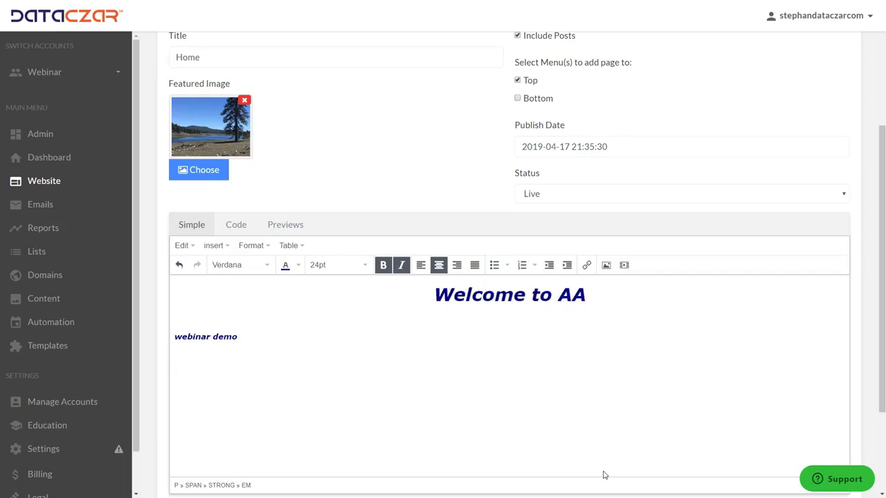
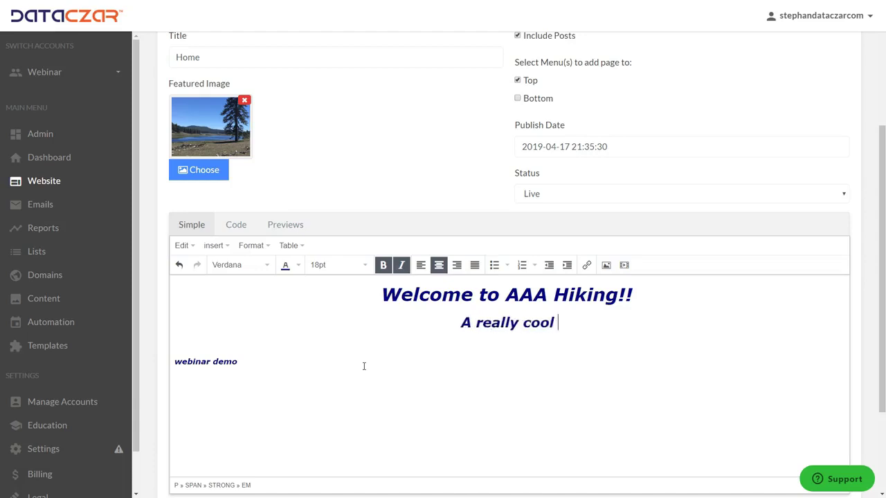
Finish the tagline as 'A really cool place to discover your next hiking adventure!' and add a blank line
type("ce ")
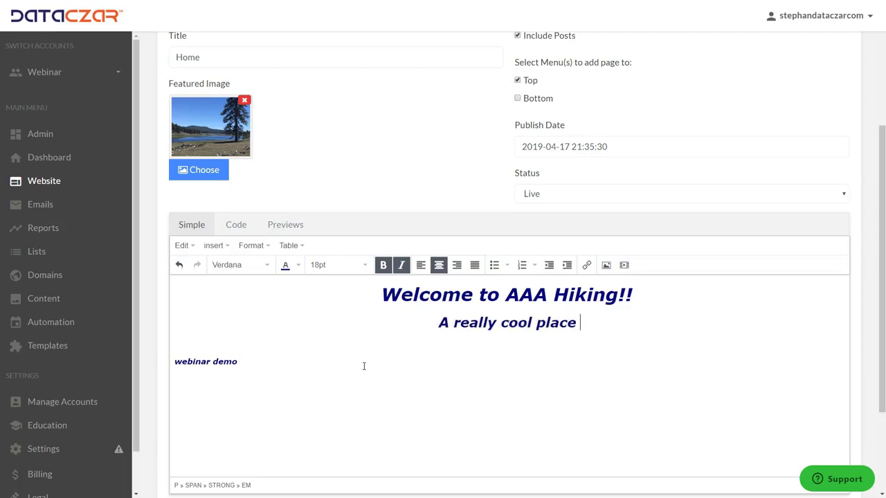
type("to ")
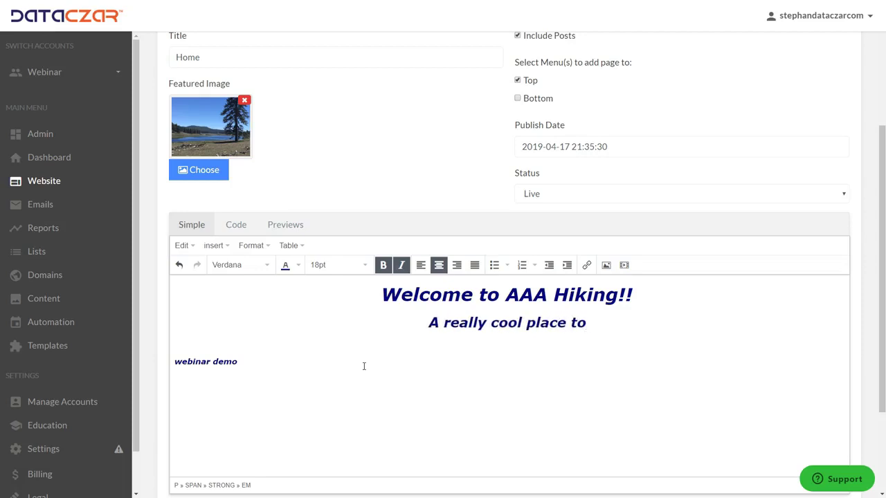
type("discom")
key("BackSpace")
type("ver ")
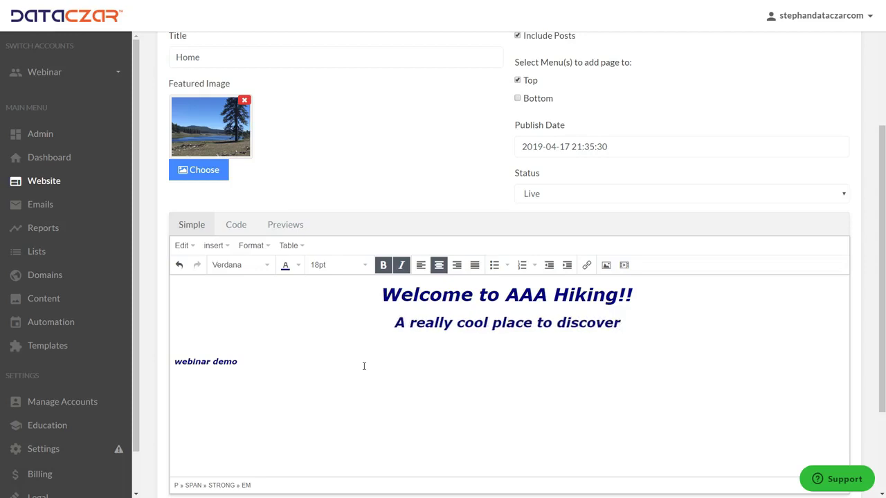
type("you")
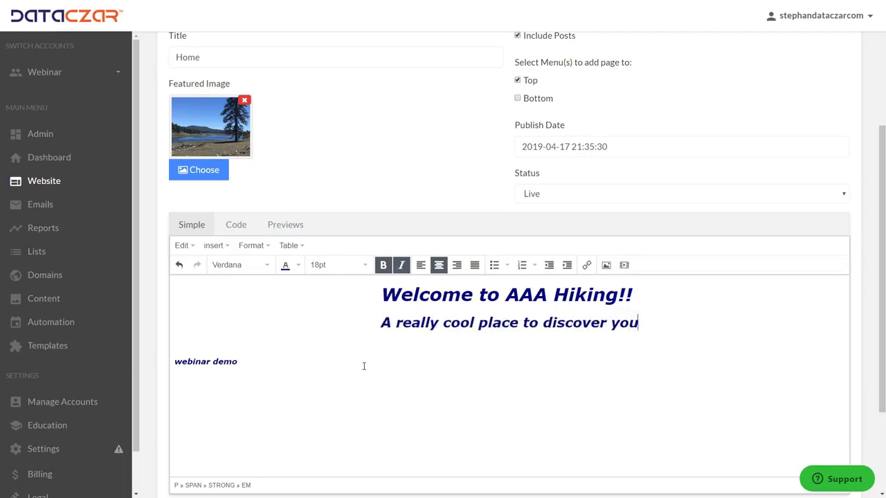
type("r next hik")
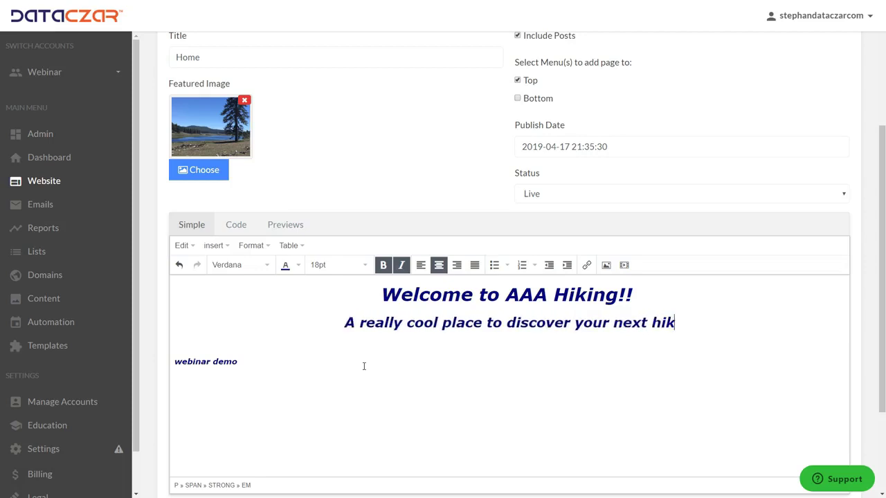
type("ing advent")
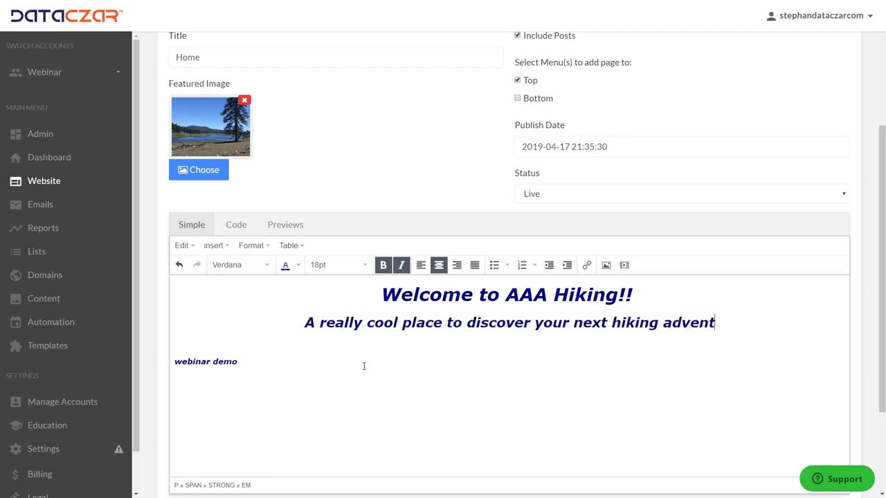
type("ure!")
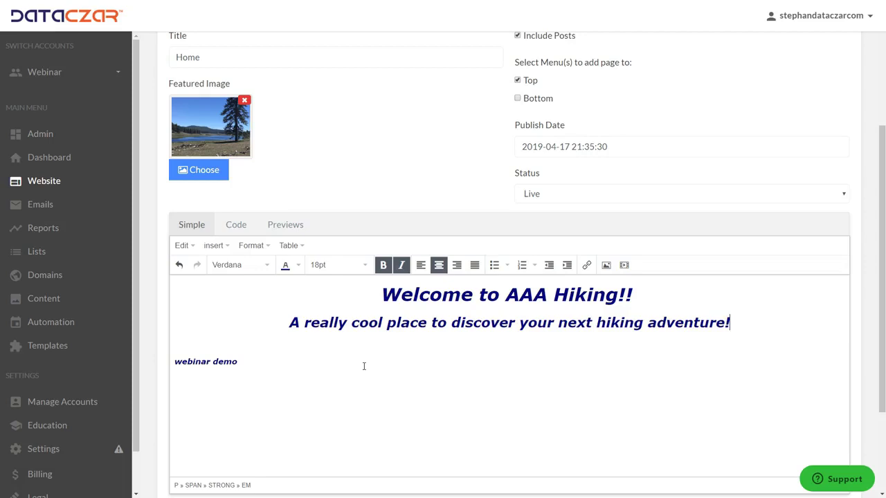
key("Return")
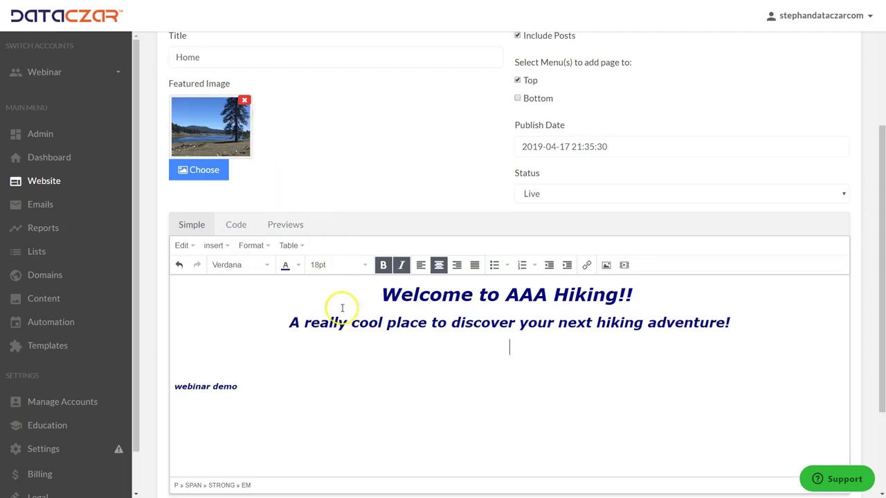
scroll(339, 310, "down", 2)
Save the Home page edits and return to the website's Pages list
left_click(212, 385)
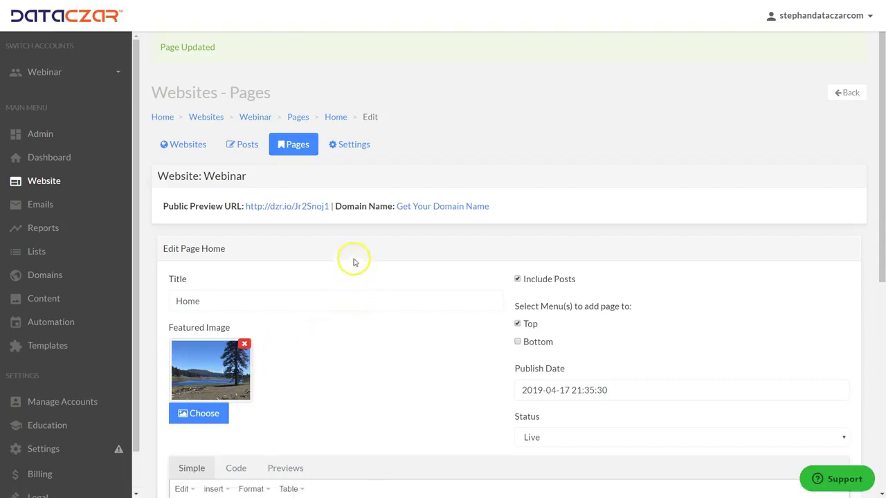
left_click(300, 149)
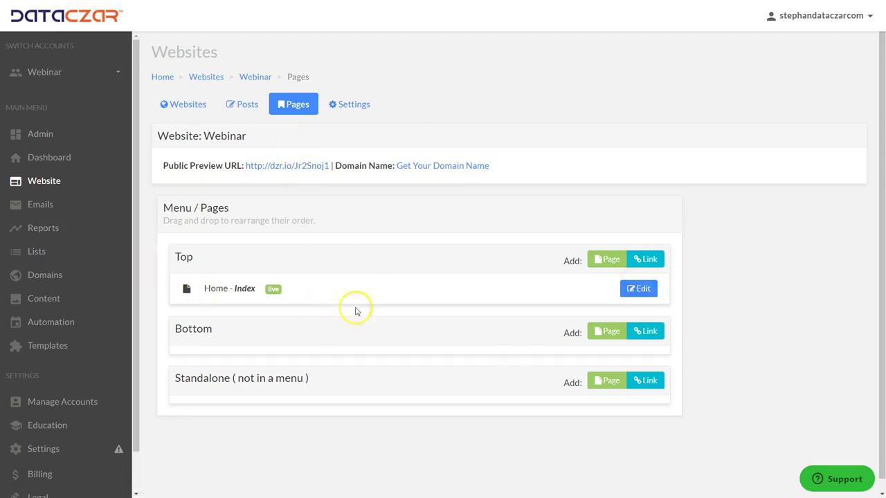
Turn off Include Posts on Home, add it to the Bottom menu, and save
left_click(643, 288)
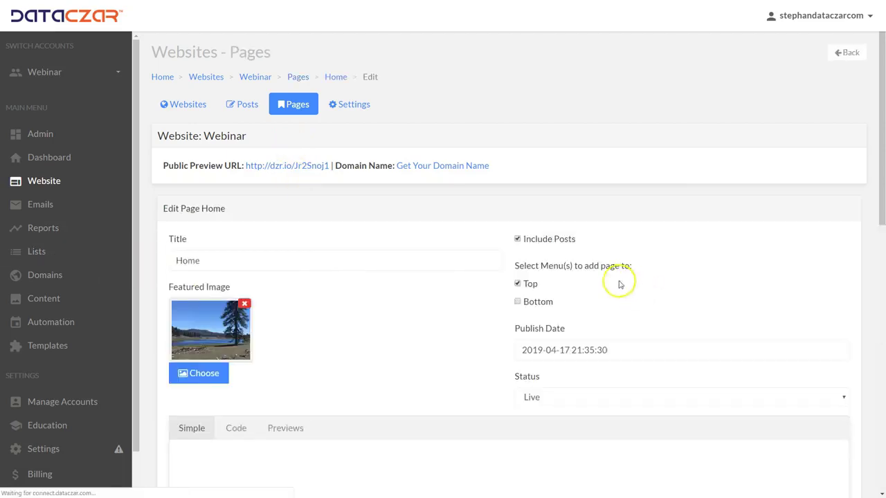
left_click(518, 239)
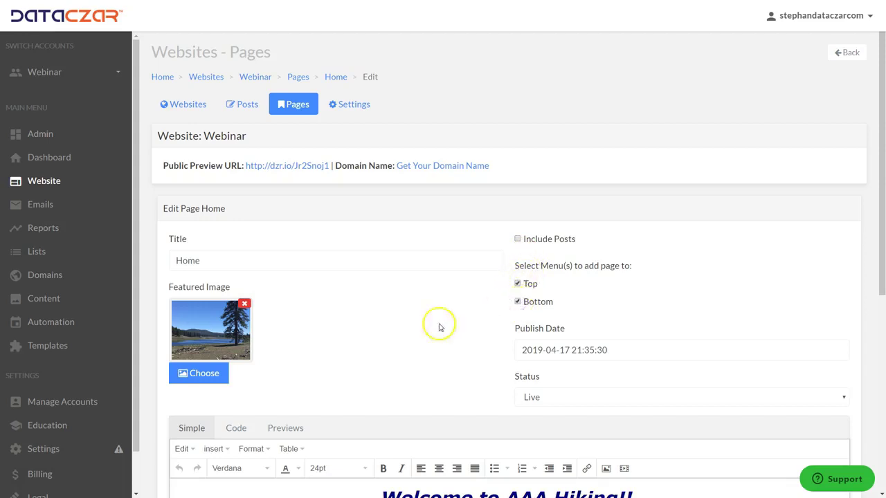
scroll(416, 322, "down", 5)
left_click(208, 385)
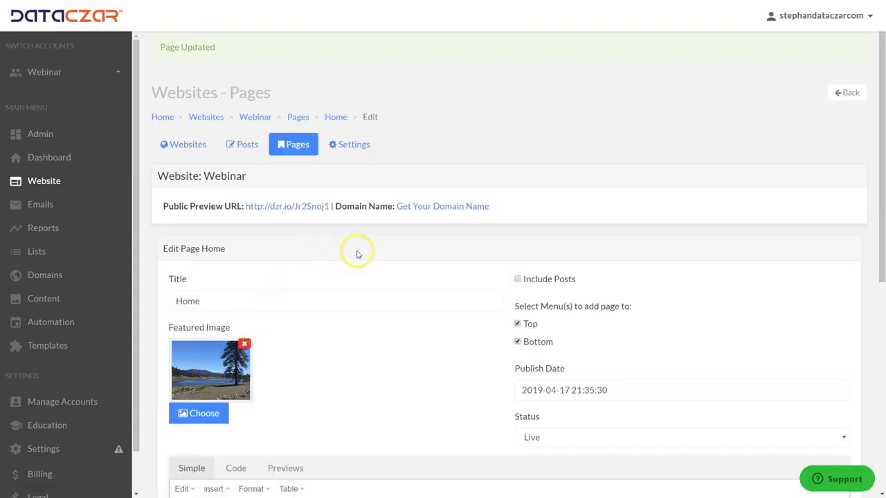
left_click(297, 144)
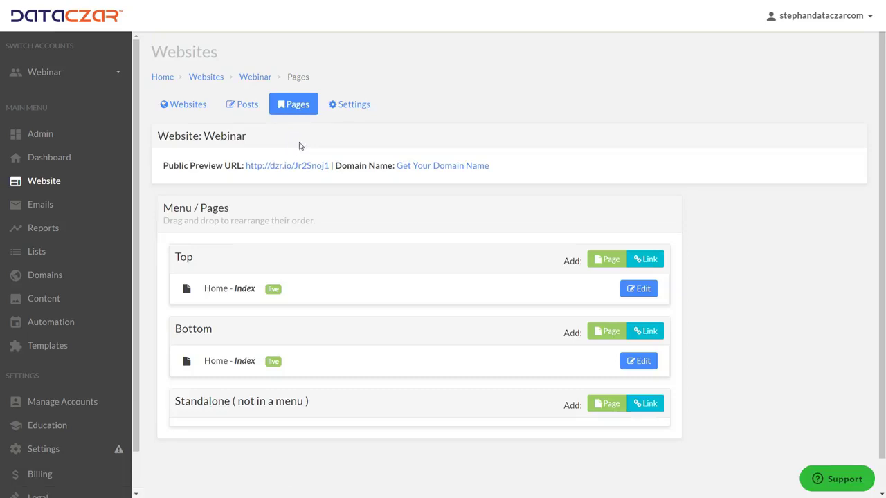
Add a new Top-menu page titled 'Blog' that includes posts and also appears in Bottom
left_click(607, 262)
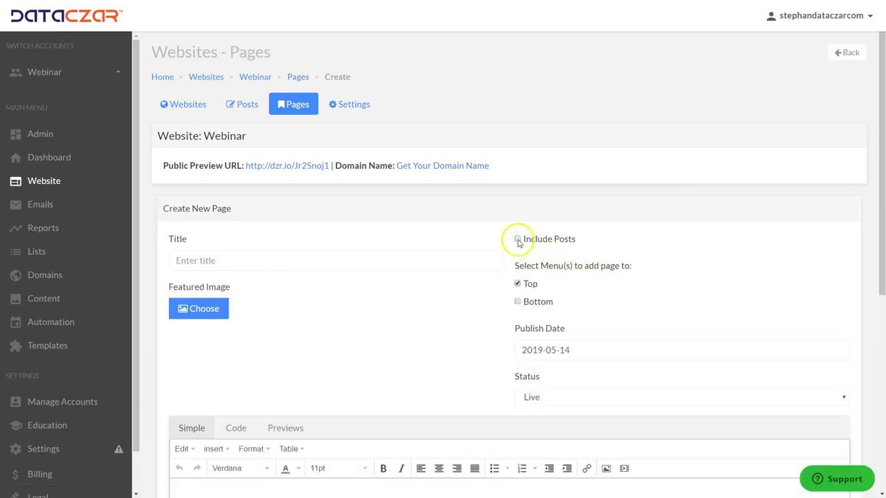
left_click(520, 239)
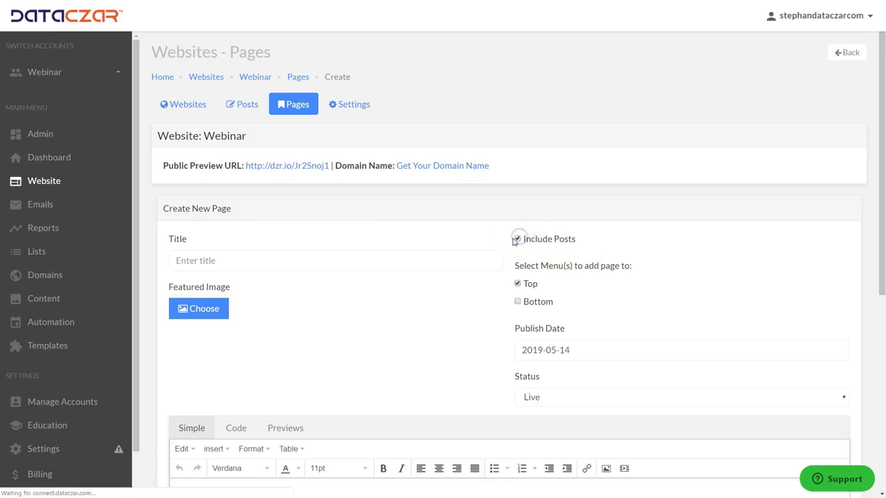
left_click(517, 302)
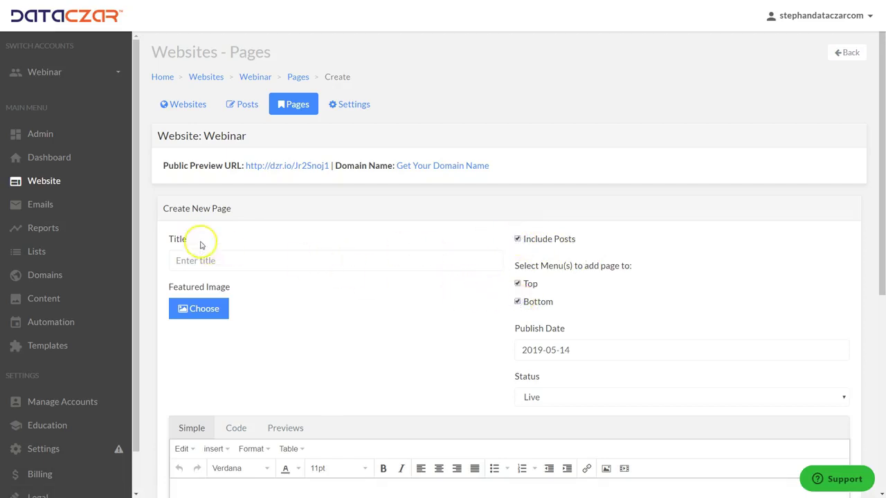
left_click(206, 261)
type("Blog")
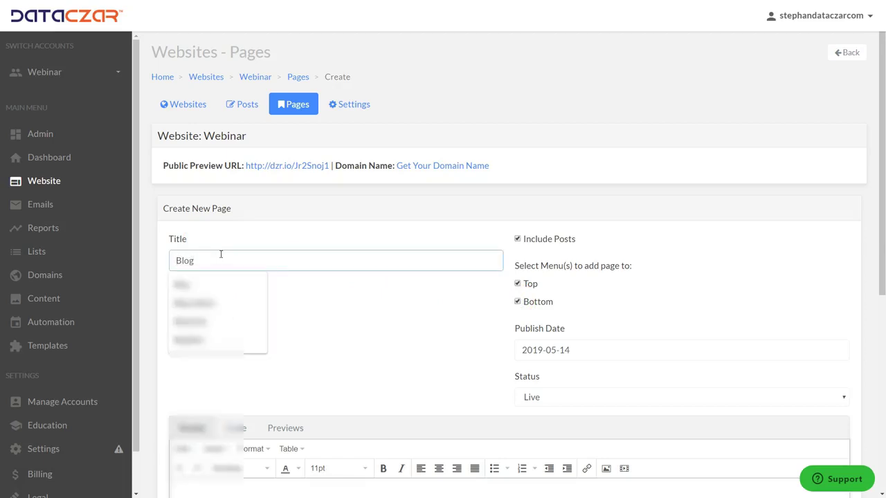
Format the Blog page body text as centred, italic and bold
scroll(356, 280, "down", 2)
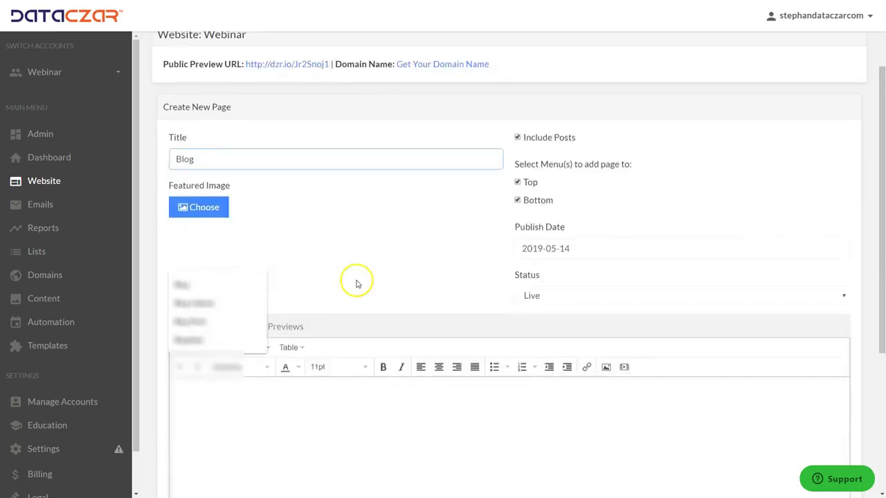
left_click(409, 349)
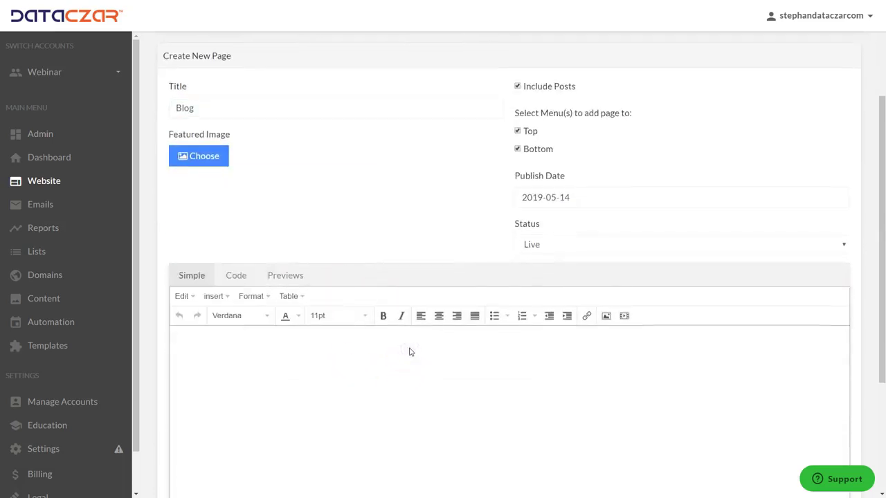
left_click(439, 317)
left_click(401, 315)
left_click(384, 318)
left_click(365, 316)
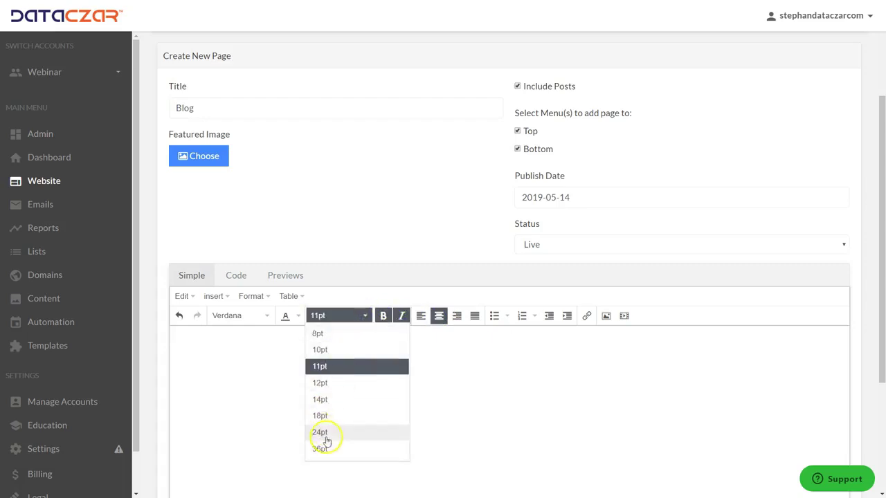
Write 'Welcome to our Blog!' in 24pt navy text and bring up the featured-image picker
left_click(325, 436)
left_click(297, 316)
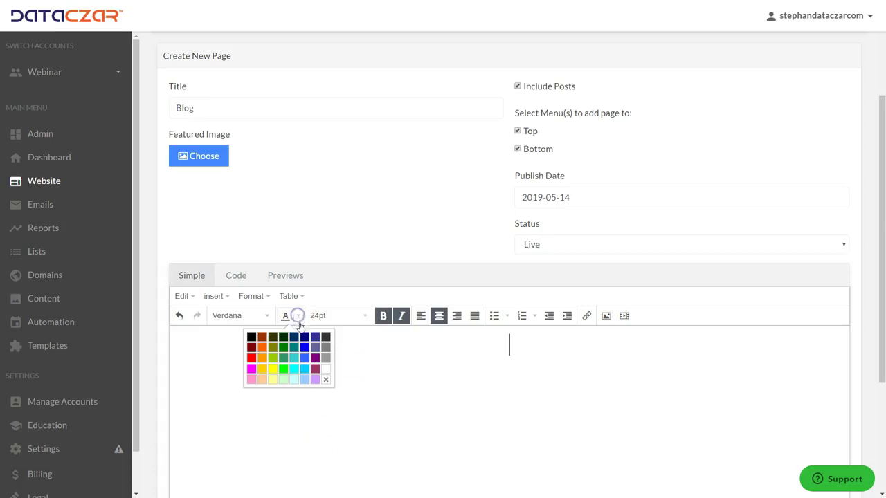
left_click(305, 337)
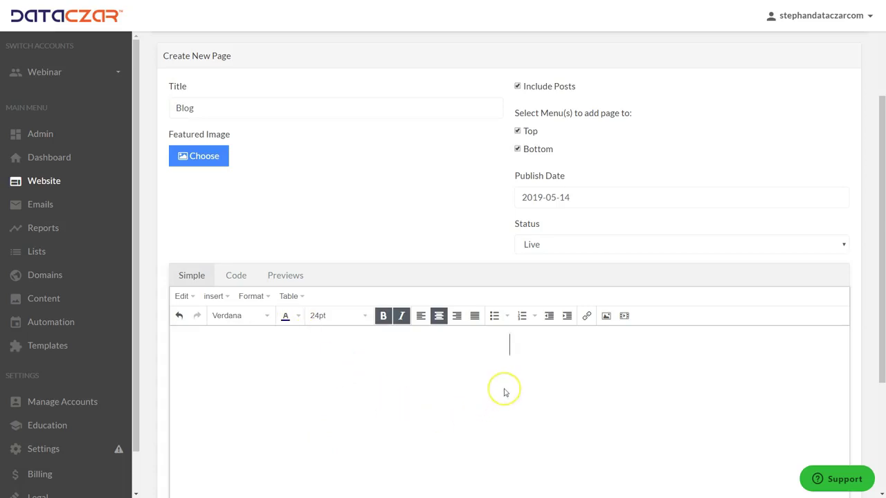
type("lcome to ")
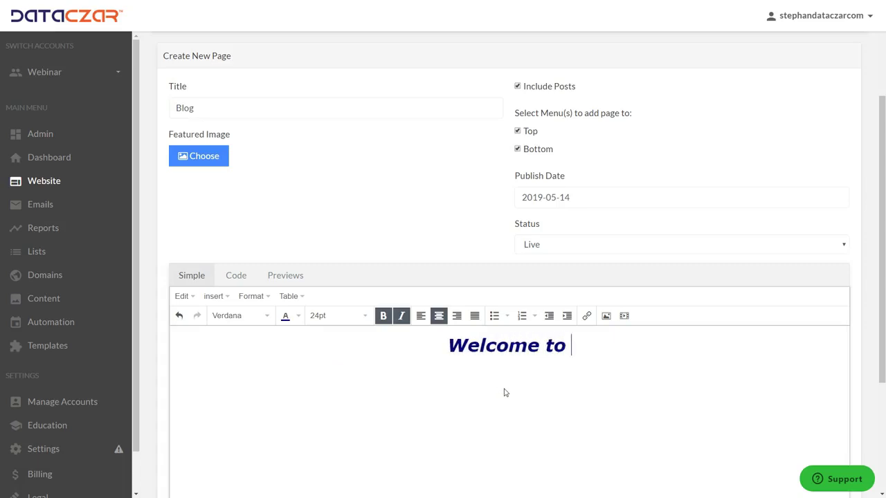
type("our ")
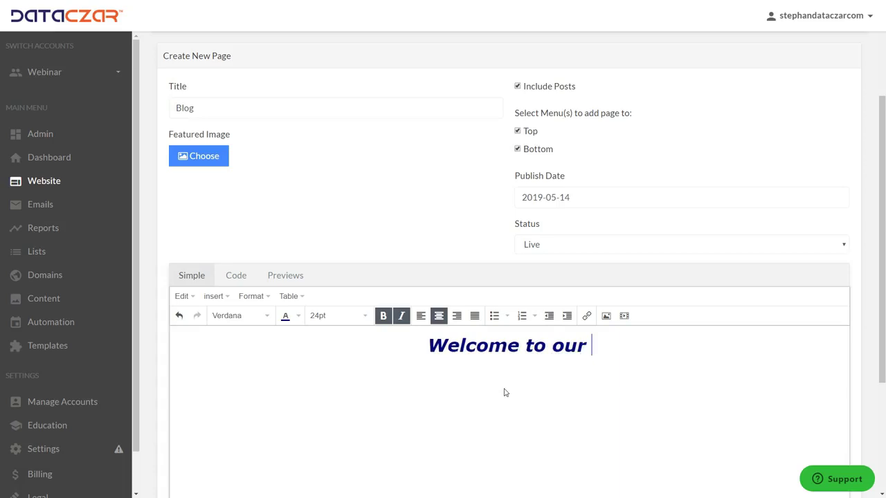
type("Blog")
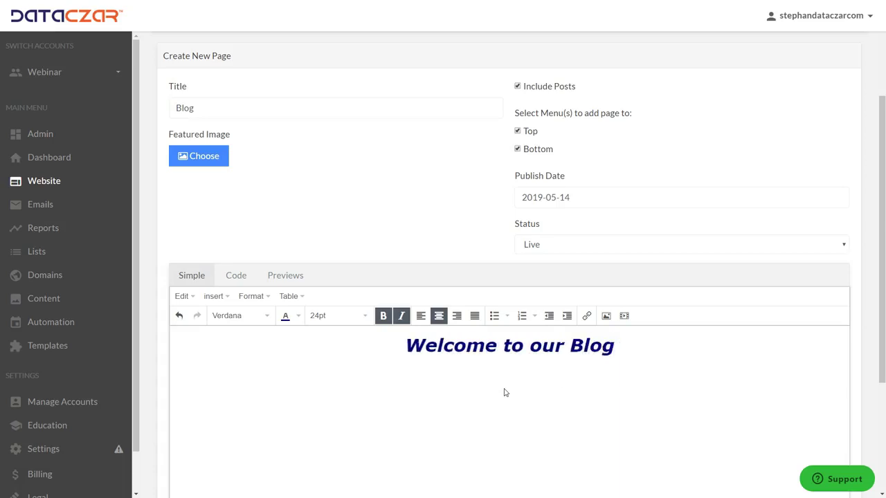
type("!")
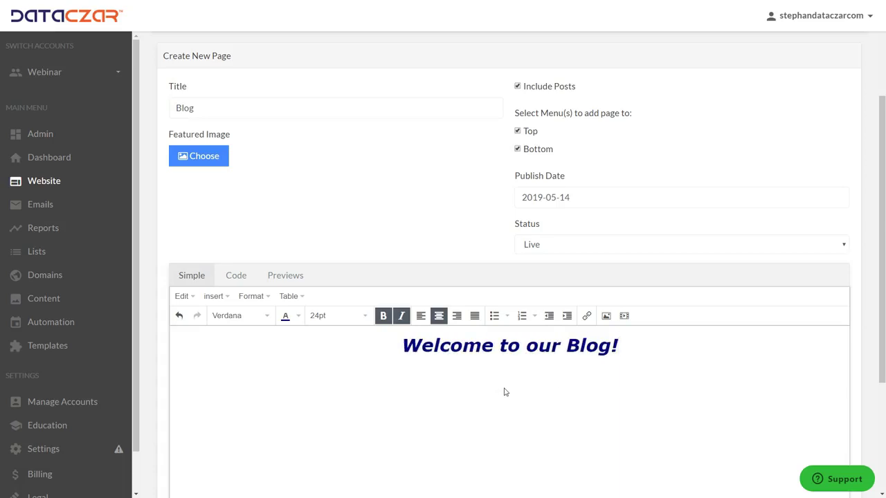
left_click(211, 155)
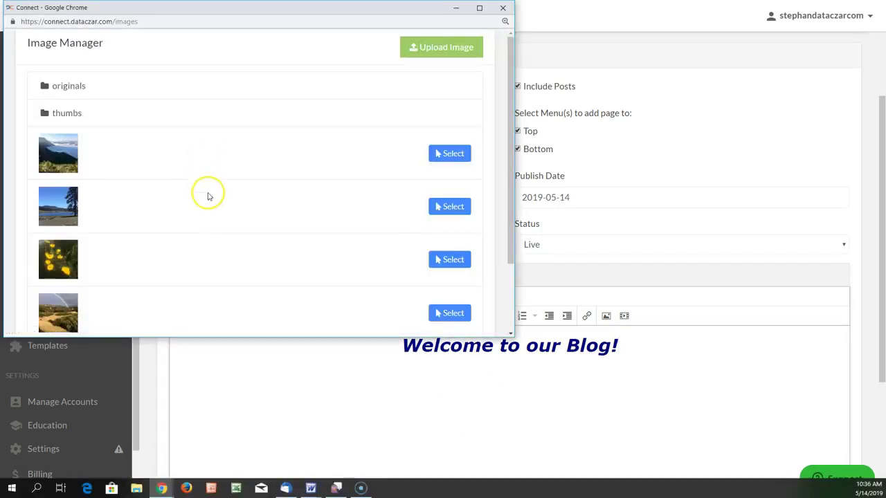
Choose the rainbow trail photo as the Blog page's featured image
scroll(208, 197, "down", 3)
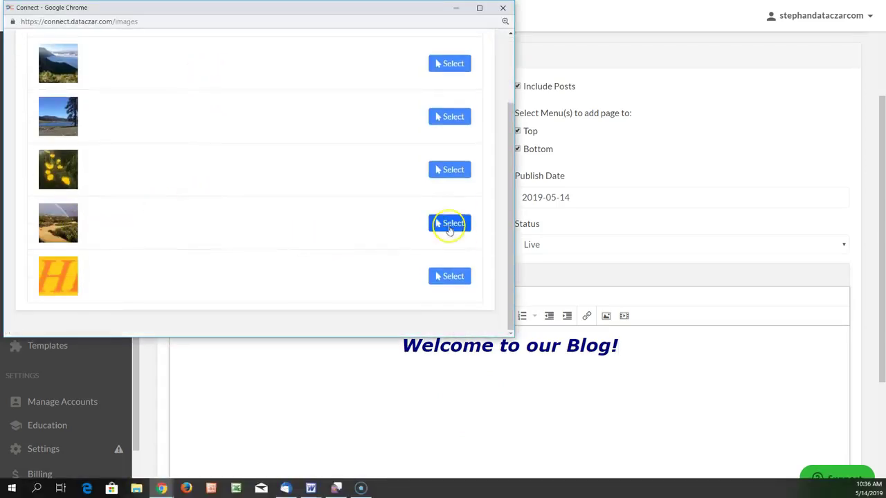
left_click(449, 223)
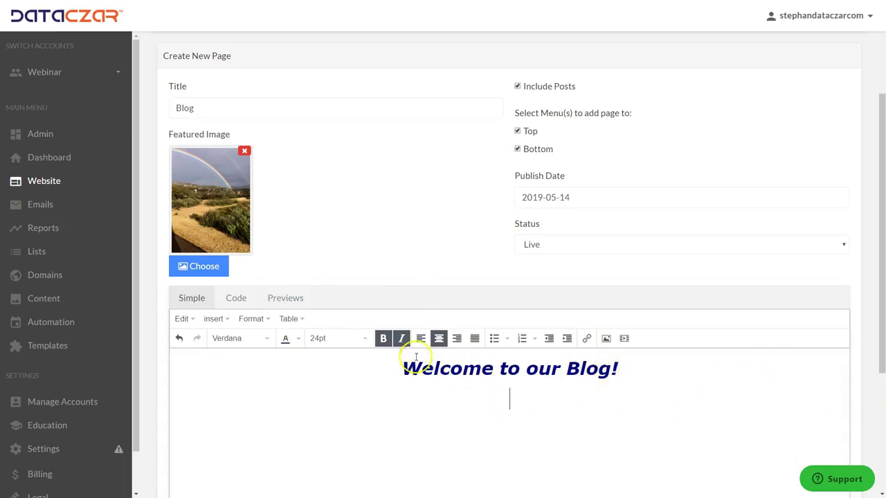
left_click(363, 338)
Add the 18pt line 'Be sure to visit and discover our latest hikes and outings!!'
left_click(330, 439)
type("to ")
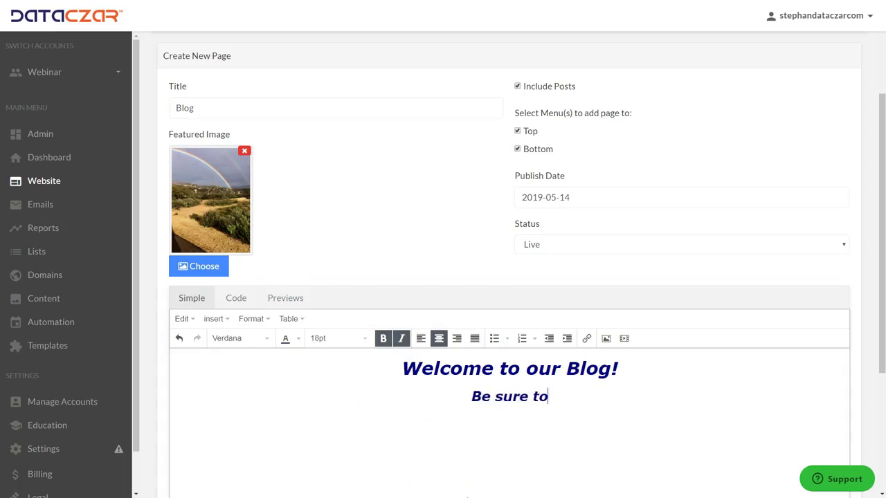
type("vi")
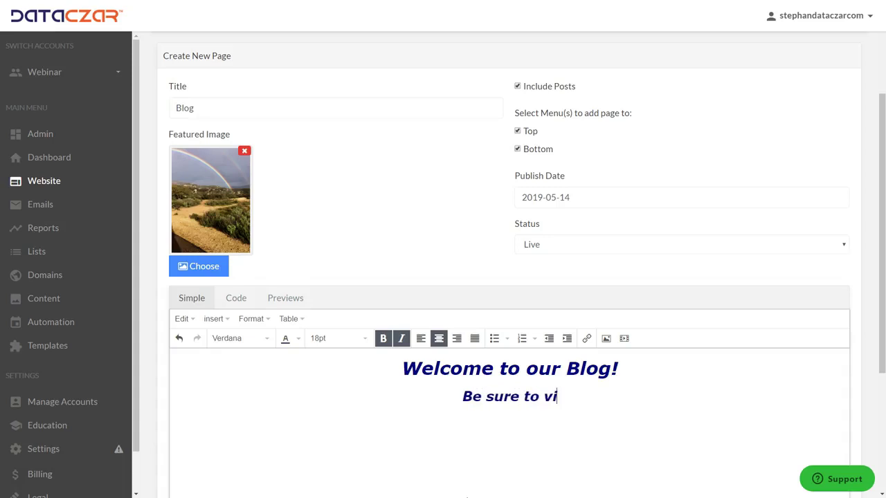
type("sit and")
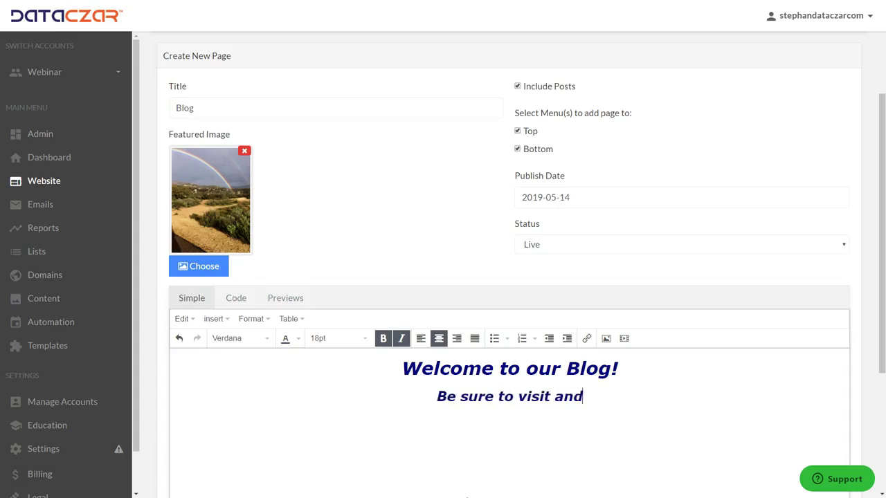
type(" discovve")
key("BackSpace")
key("BackSpace")
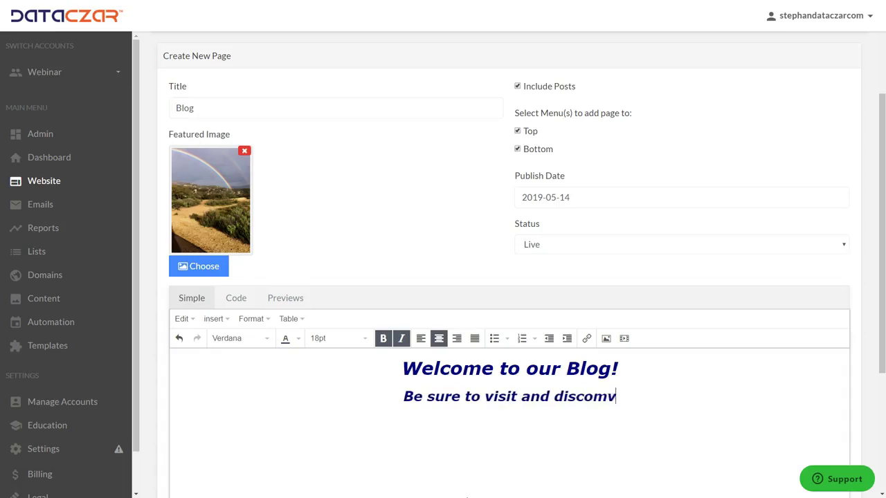
type("er our latest")
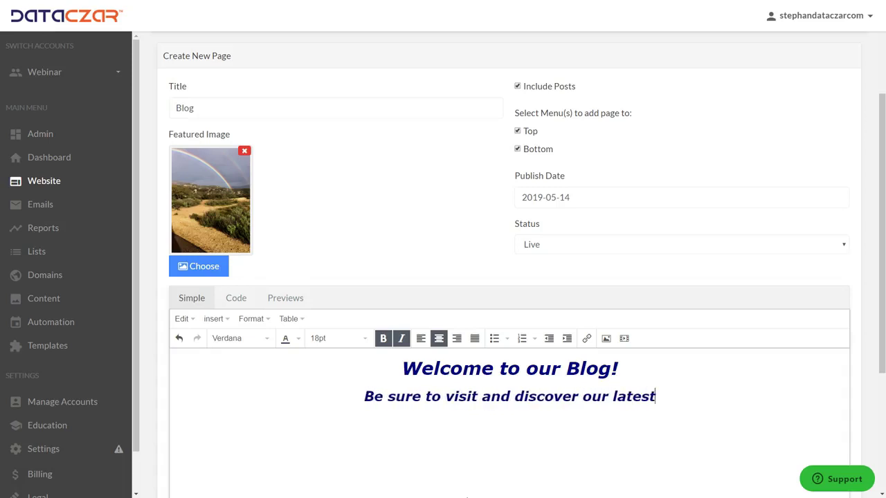
type(" hikes and outings!!")
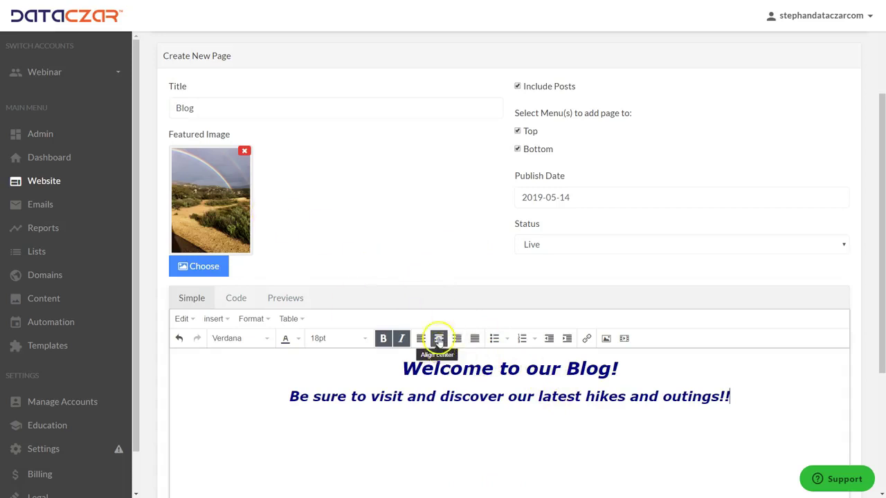
Create the Blog page to save it
scroll(402, 291, "down", 3)
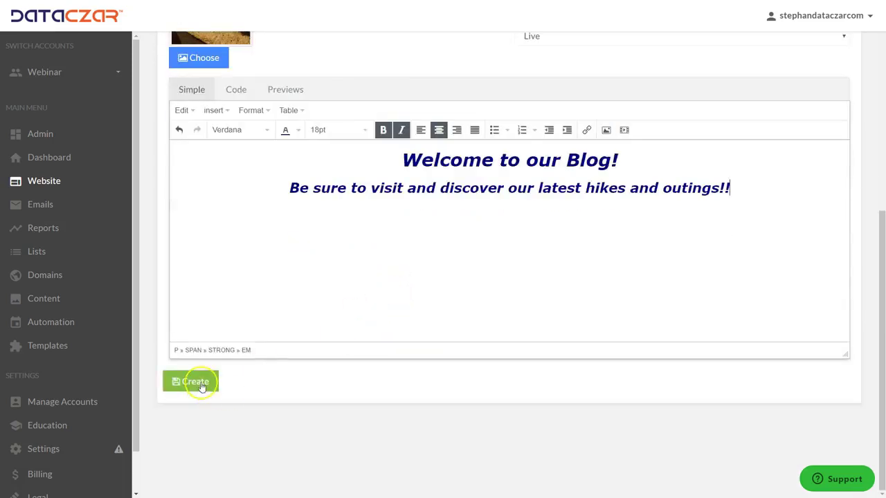
scroll(283, 242, "up", 4)
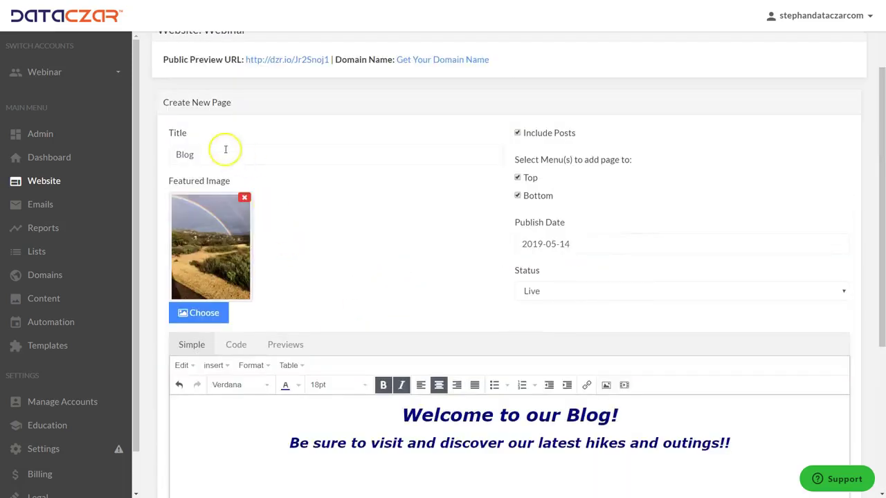
scroll(220, 161, "down", 5)
scroll(241, 257, "up", 5)
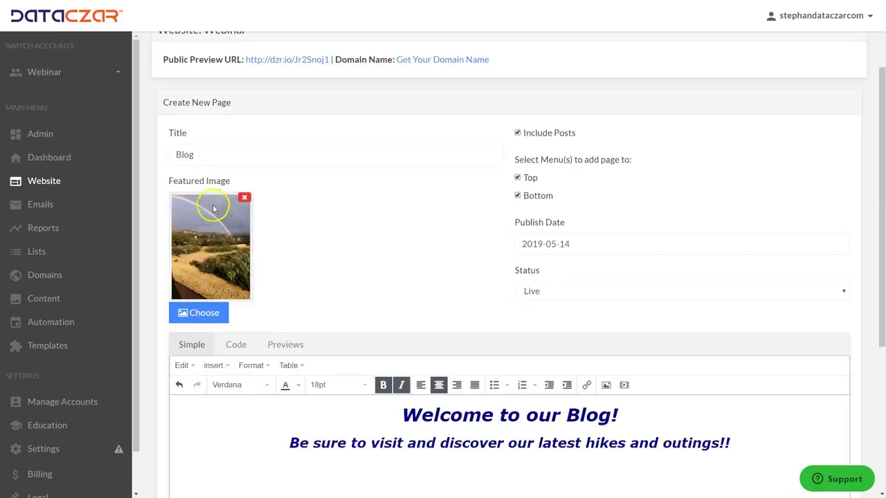
scroll(257, 336, "down", 4)
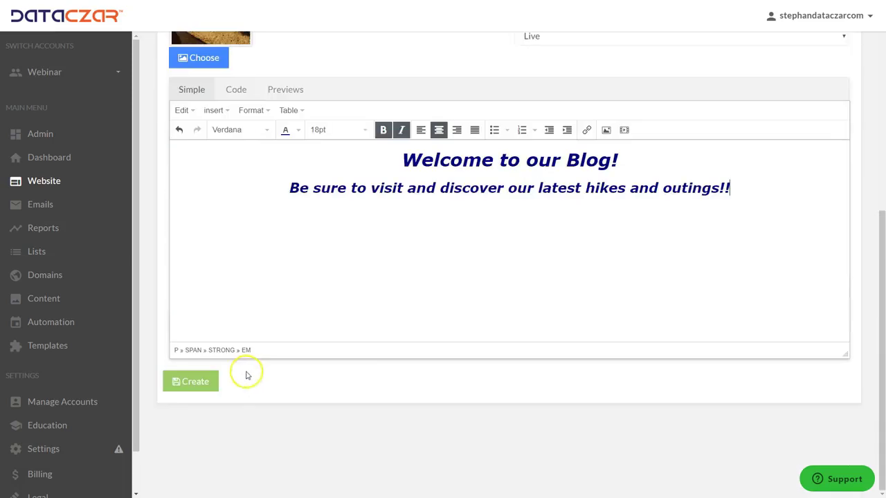
left_click(192, 389)
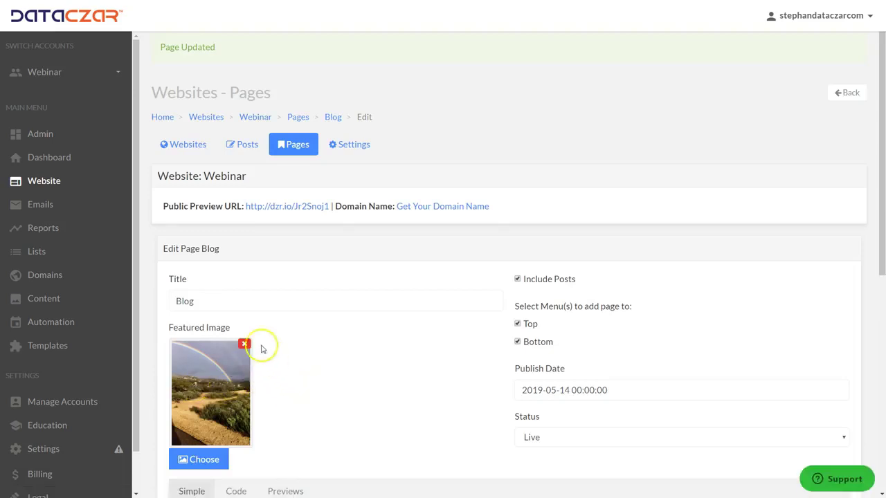
Review the Pages list and the Blog page, then go to the website Settings
left_click(295, 147)
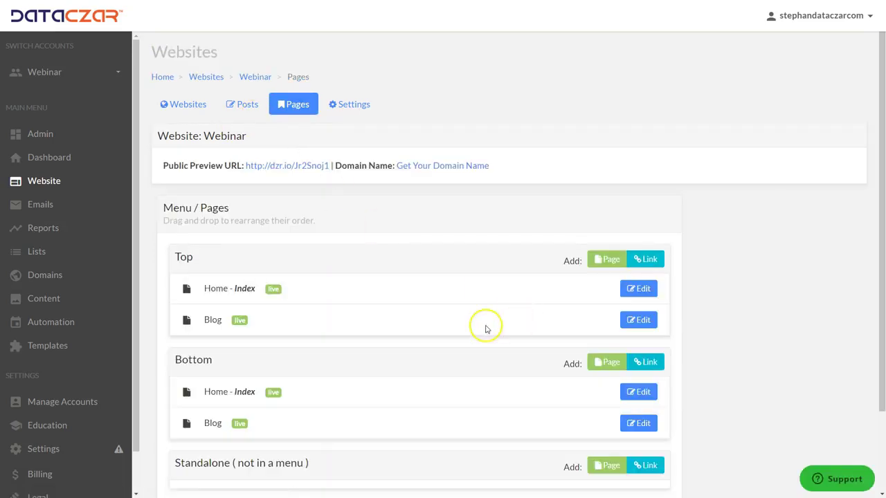
left_click(640, 321)
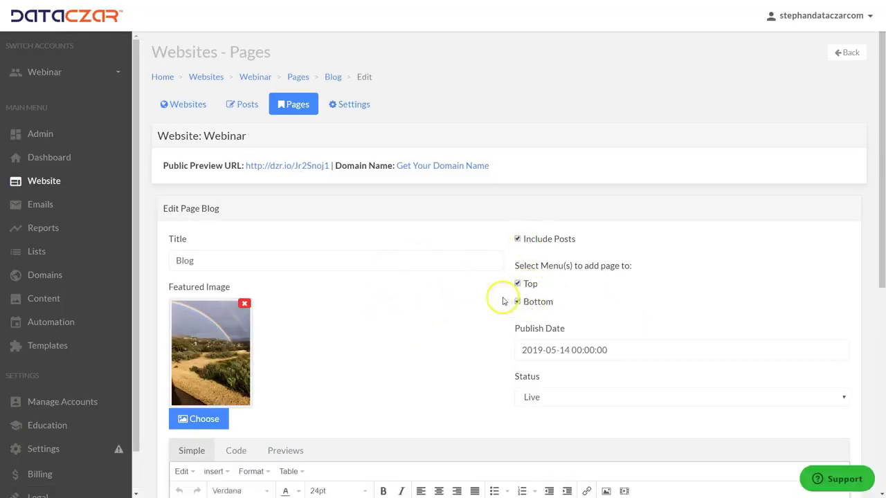
left_click(297, 106)
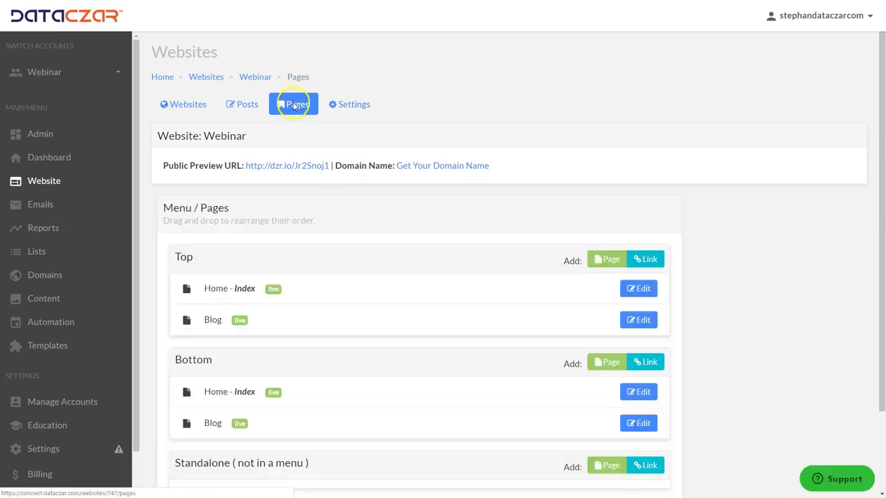
left_click(353, 107)
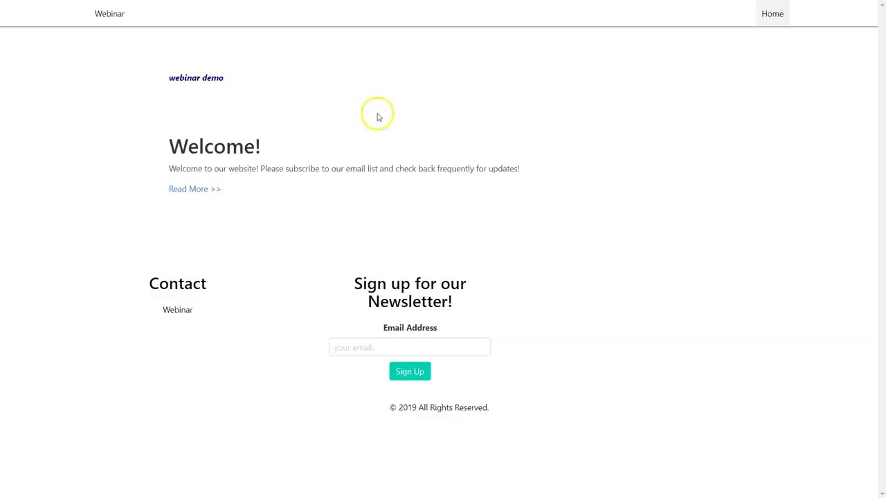
Reload the live preview, read the first blog post, return Home, and close the preview tab
key("F5")
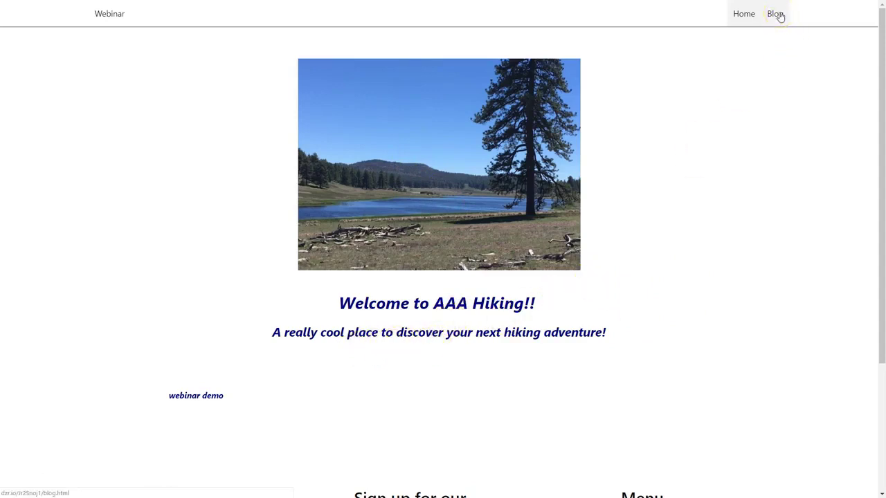
scroll(743, 182, "down", 3)
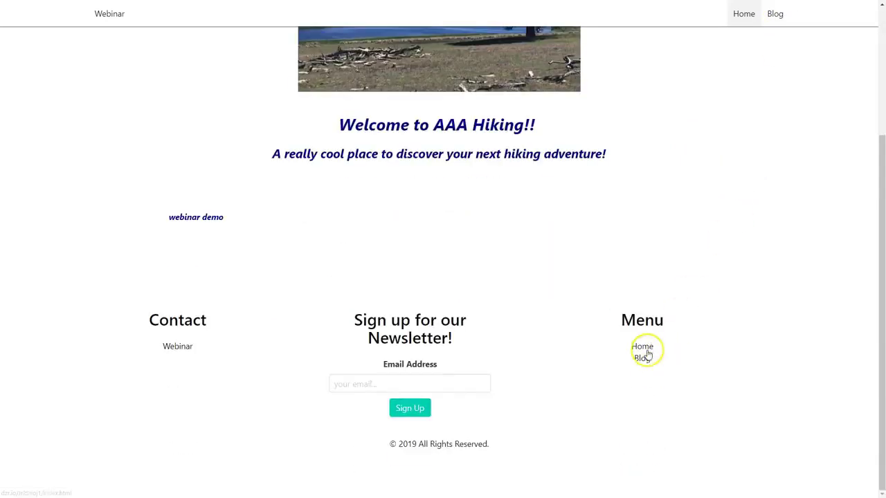
scroll(686, 291, "up", 3)
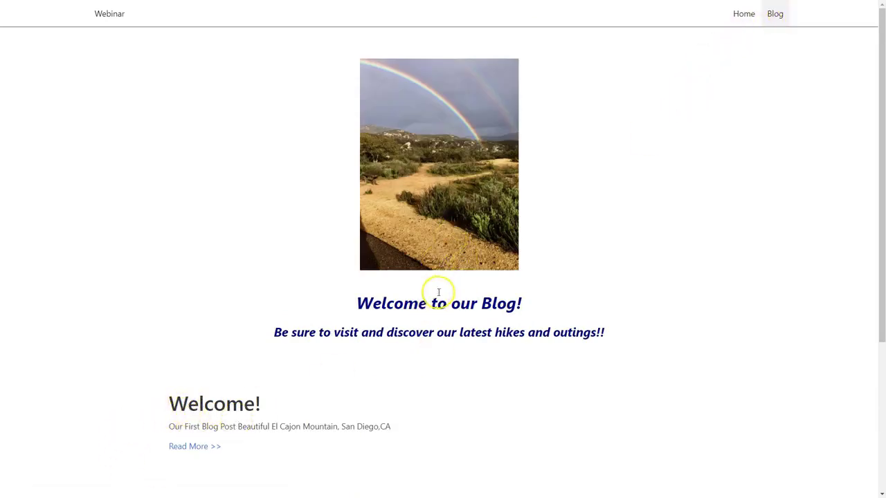
left_click(194, 447)
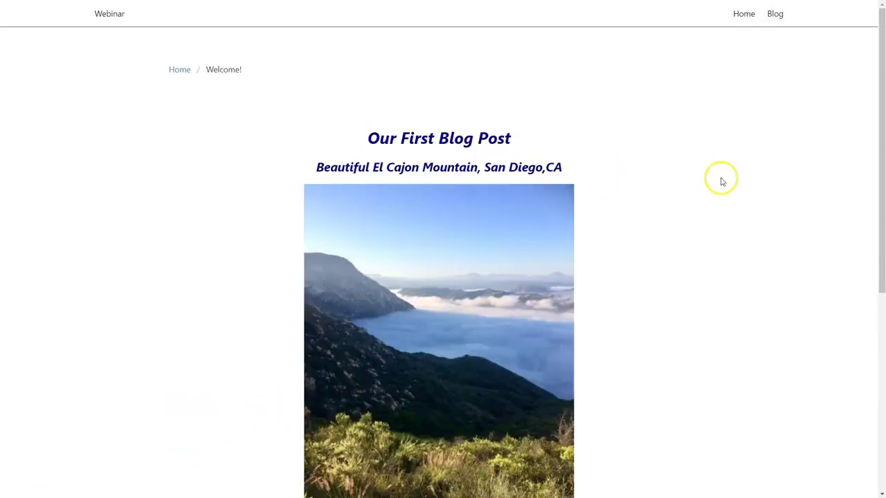
scroll(716, 187, "down", 2)
scroll(695, 218, "up", 1)
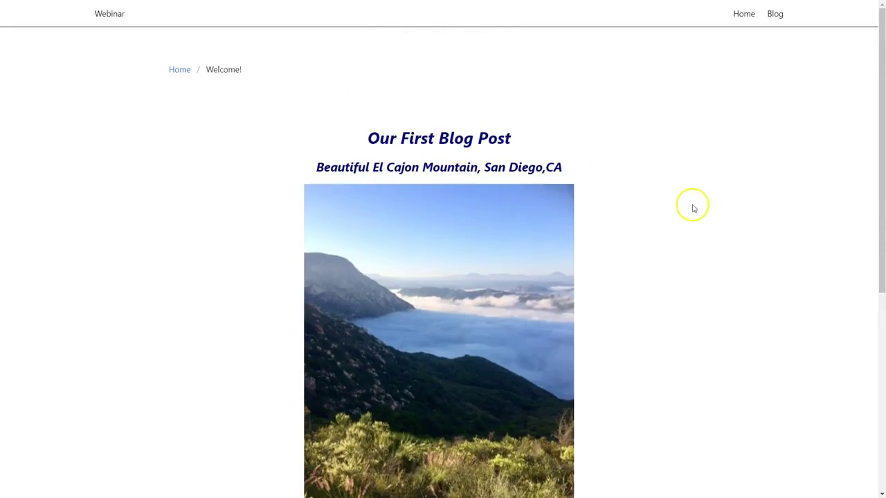
left_click(746, 17)
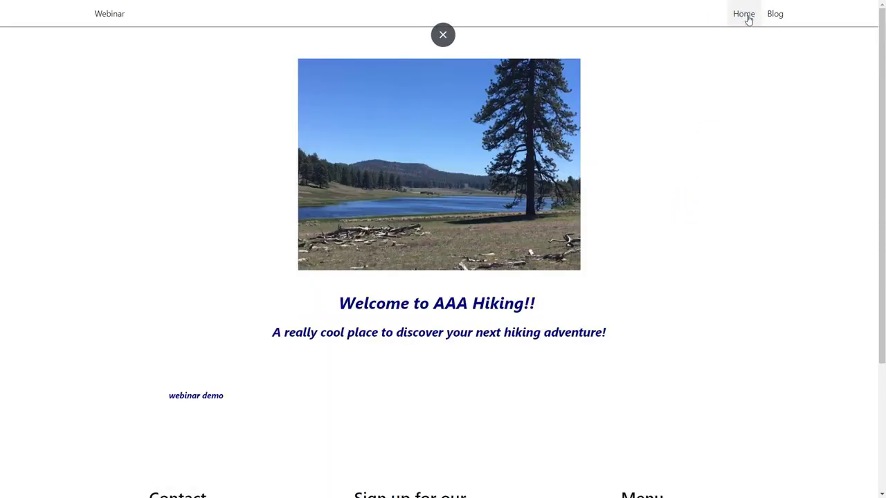
left_click(744, 16)
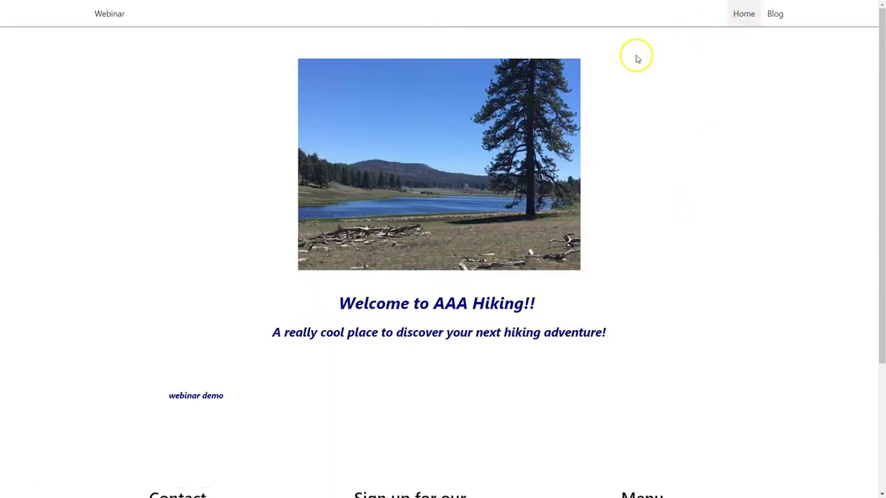
key("ctrl+w")
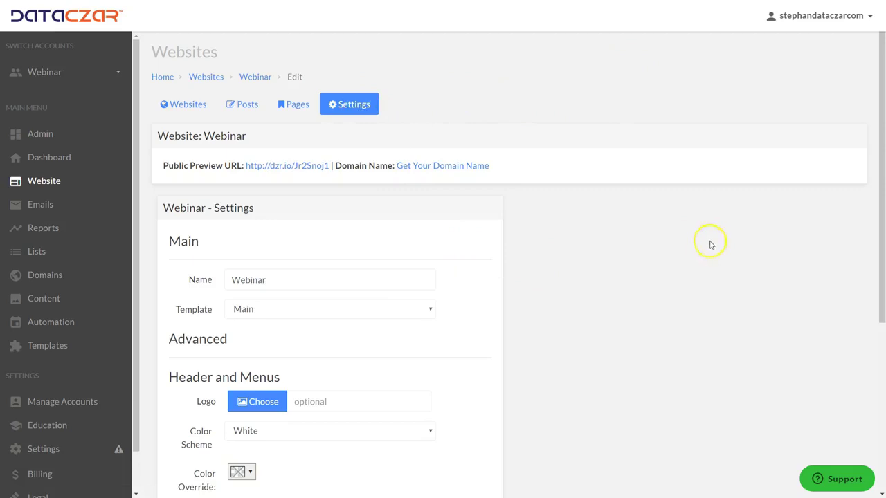
Set the orange H image as the header logo and save the website settings
scroll(629, 245, "down", 2)
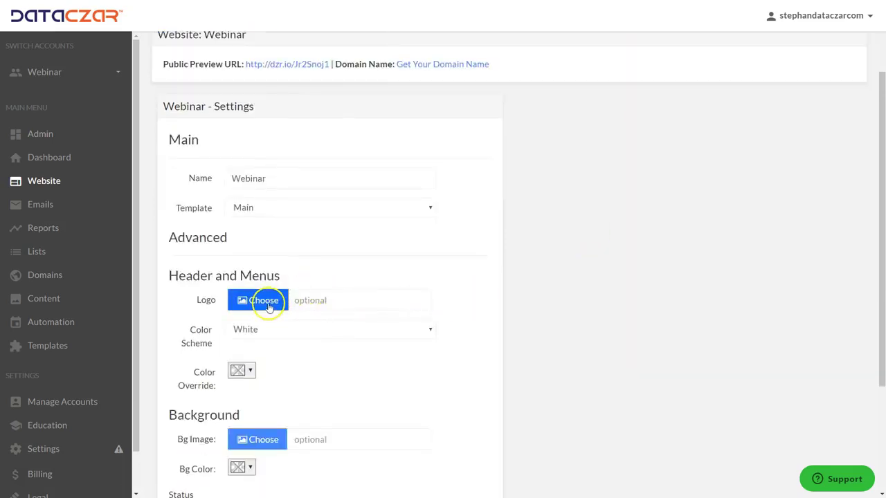
left_click(269, 307)
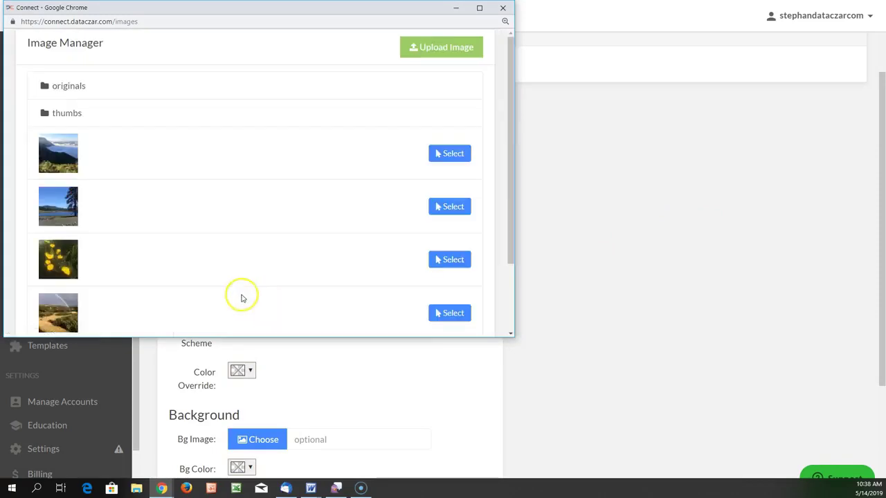
scroll(332, 153, "down", 2)
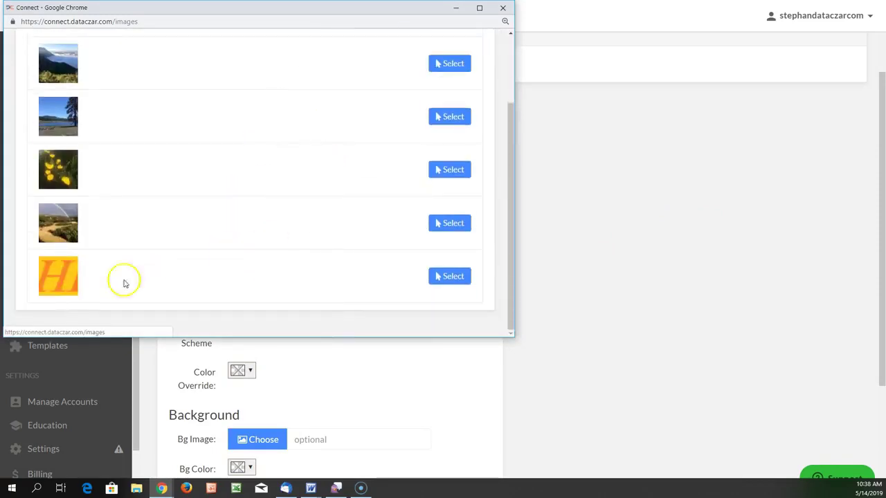
left_click(447, 277)
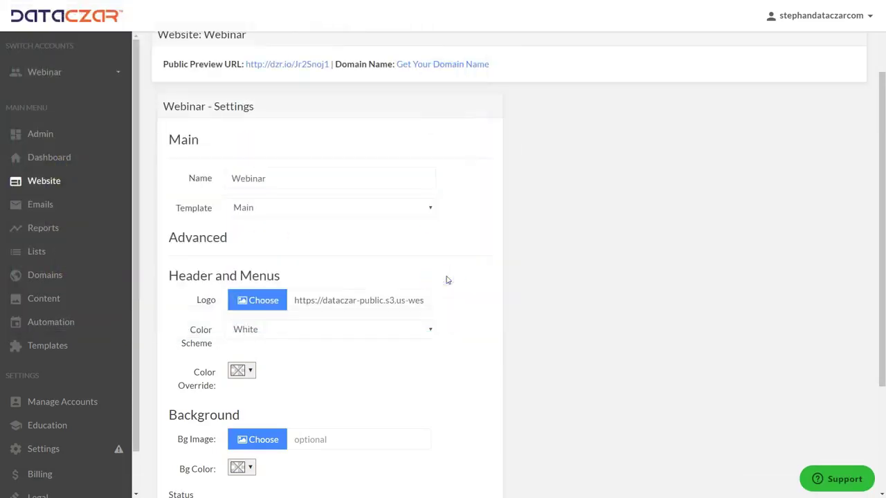
scroll(477, 253, "down", 3)
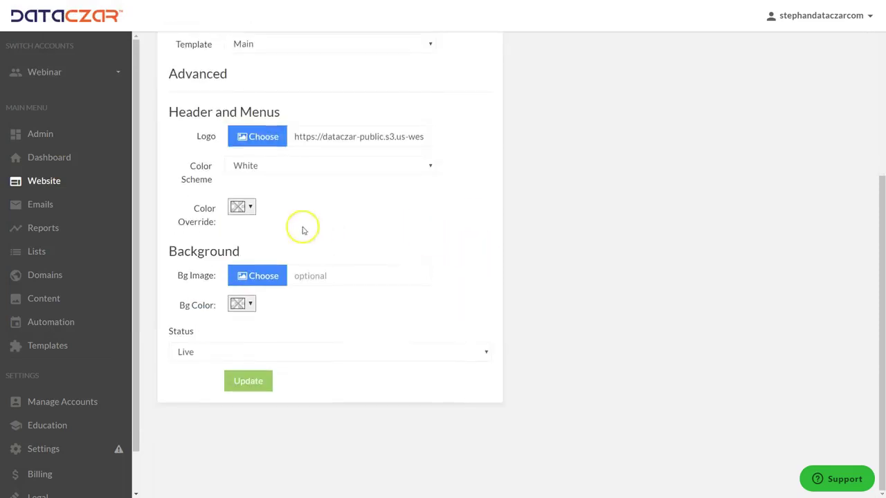
left_click(250, 206)
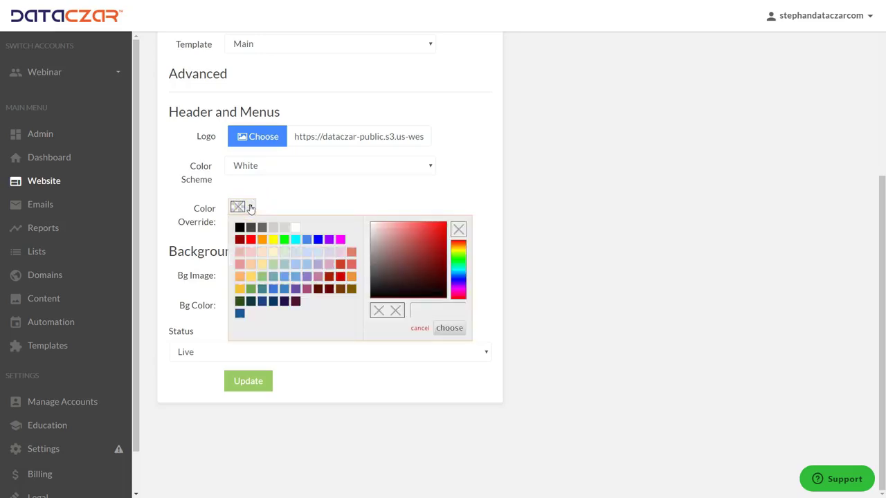
left_click(354, 207)
left_click(639, 150)
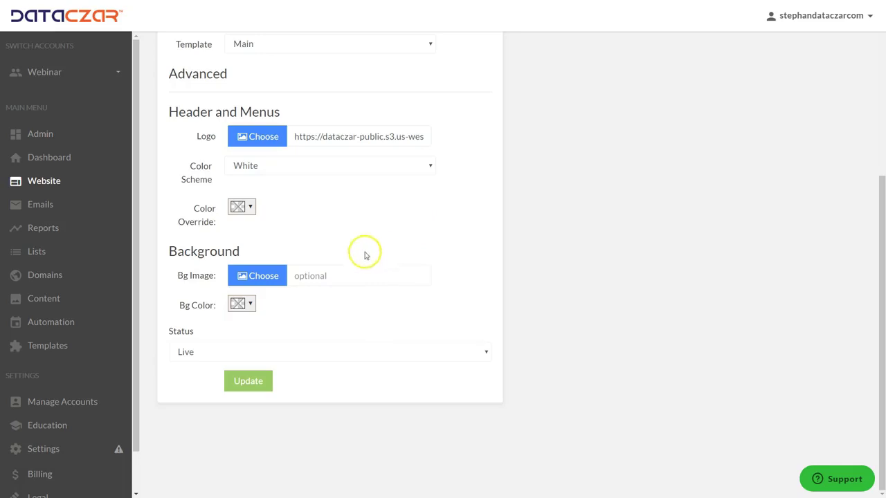
left_click(261, 386)
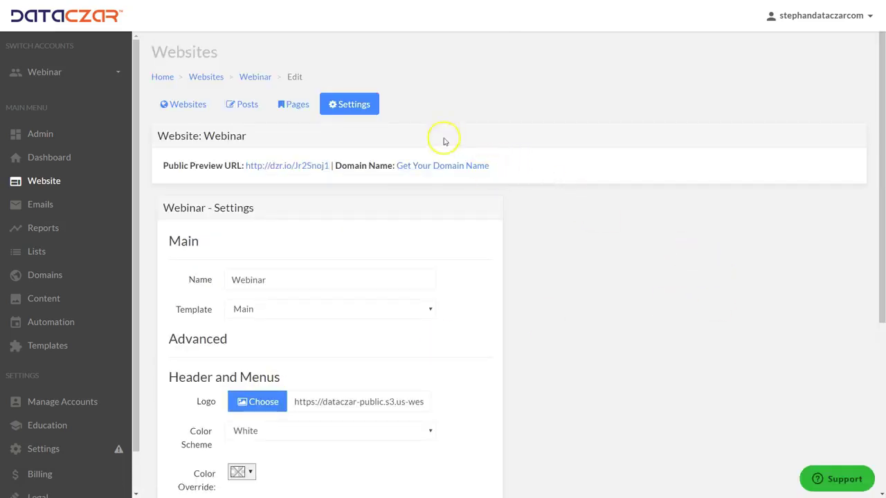
Browse the Pages, Posts and Settings tabs, ending on the Posts list
left_click(293, 104)
left_click(240, 107)
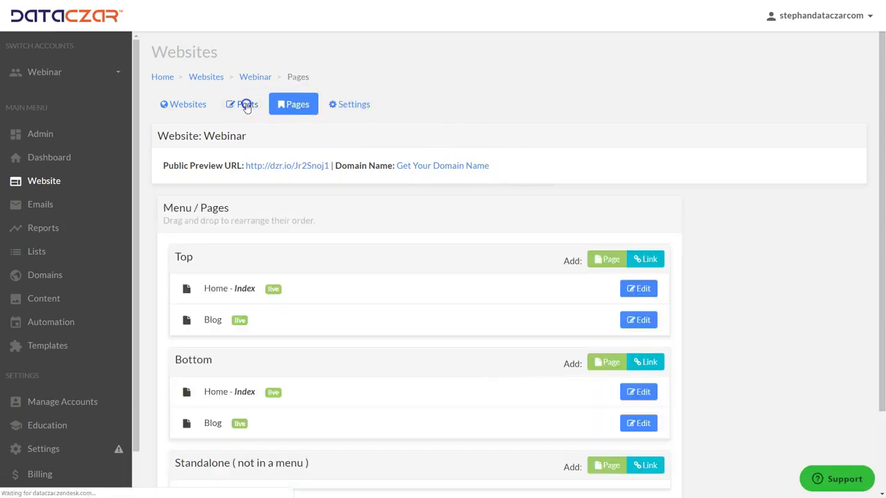
left_click(363, 105)
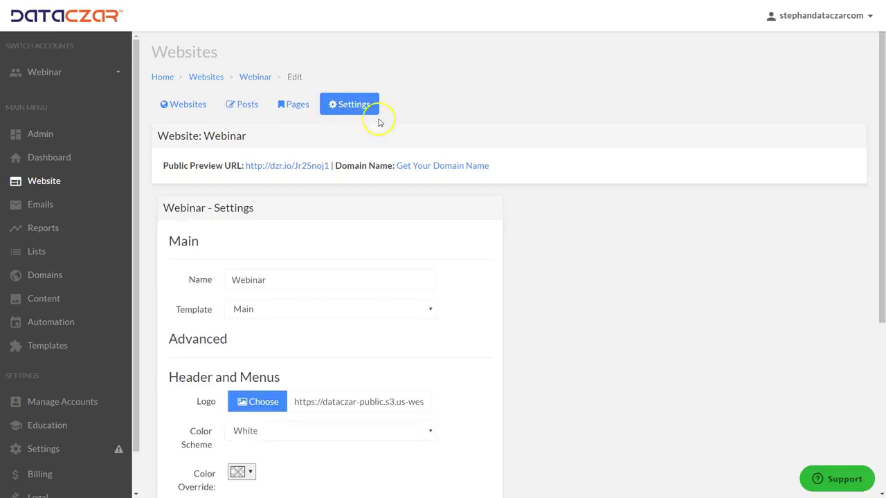
left_click(249, 107)
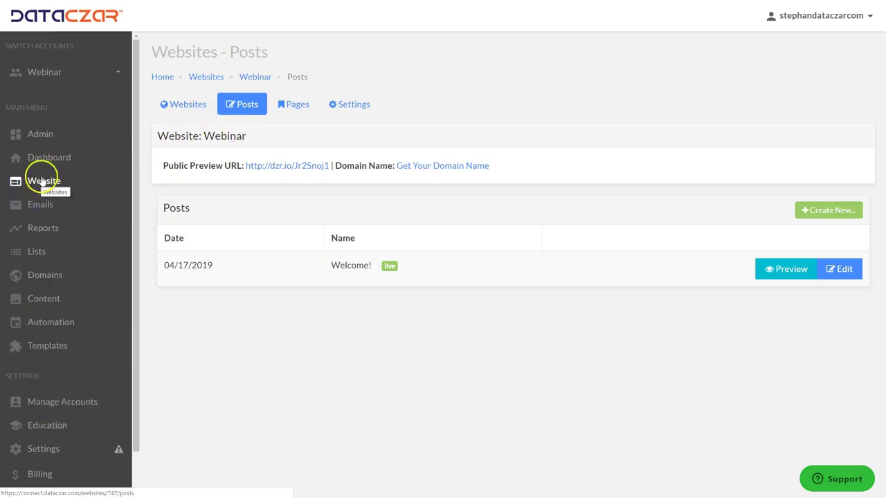
Edit the account to set business name AAA Hiking and the Facebook page URL as website, then save
left_click(61, 408)
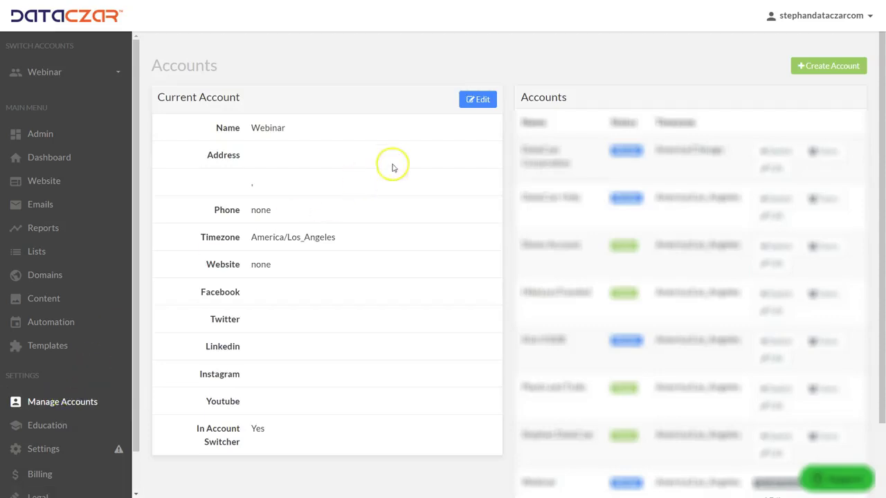
left_click(479, 99)
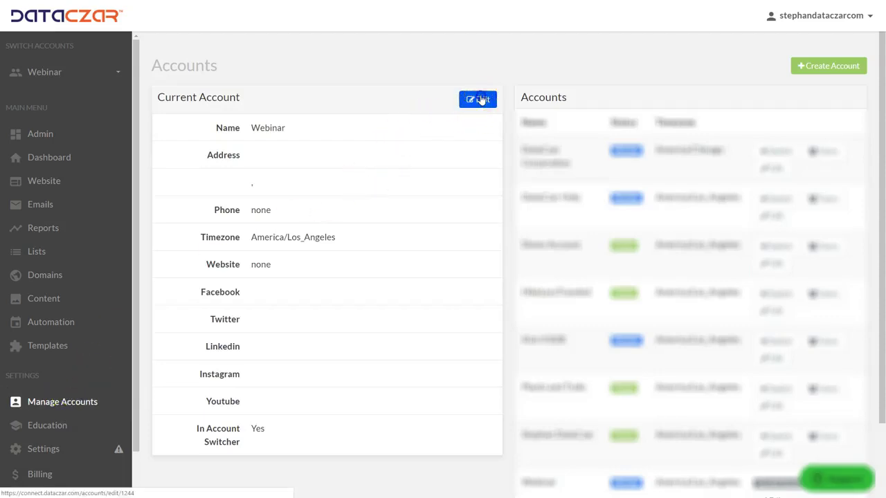
left_click_drag(307, 117, 221, 117)
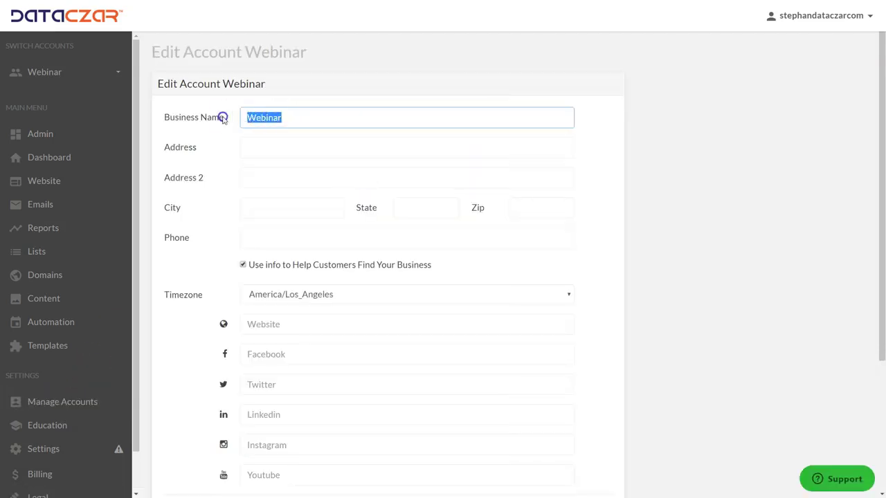
type("AAA Hiking")
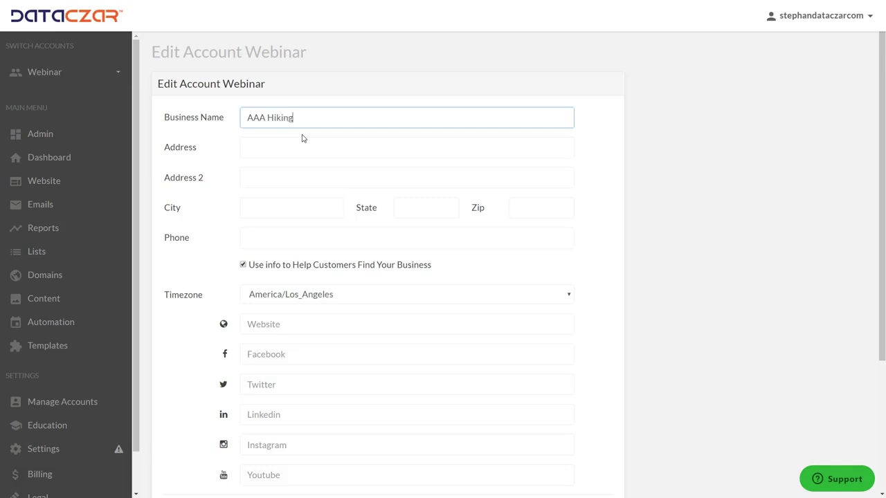
left_click(297, 325)
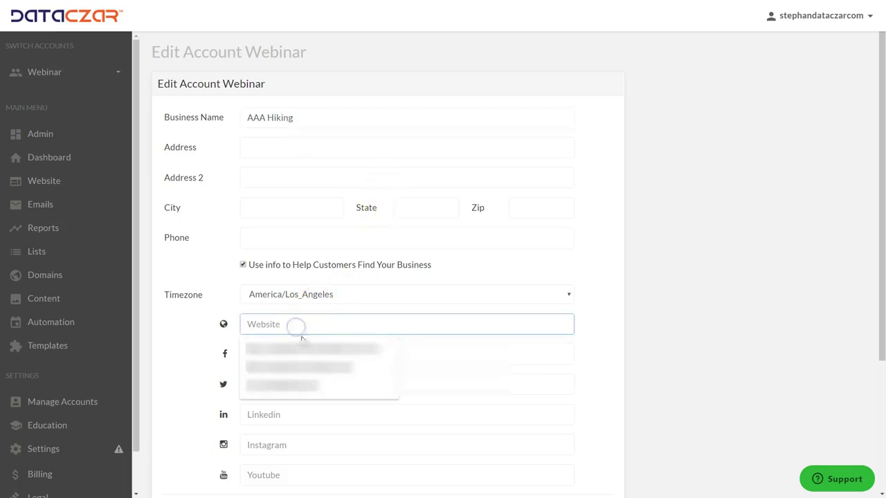
type("dat")
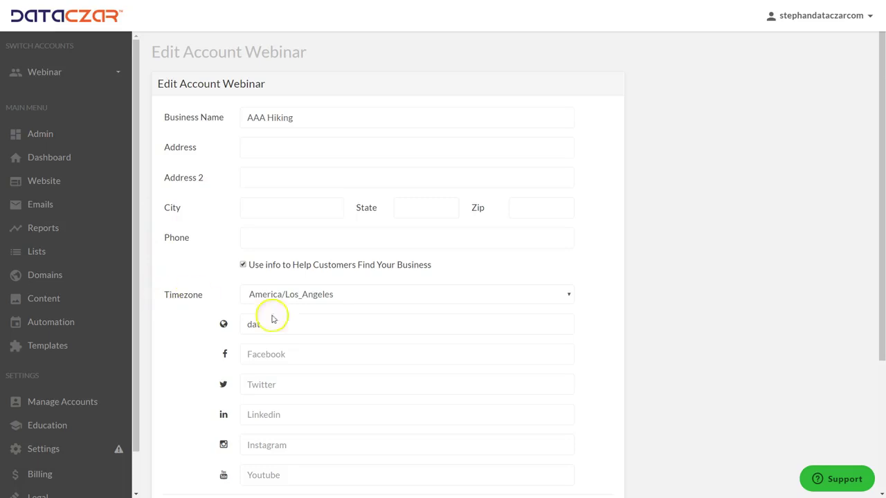
left_click(295, 322)
type("https://www.facebook.com/DataczarCorp")
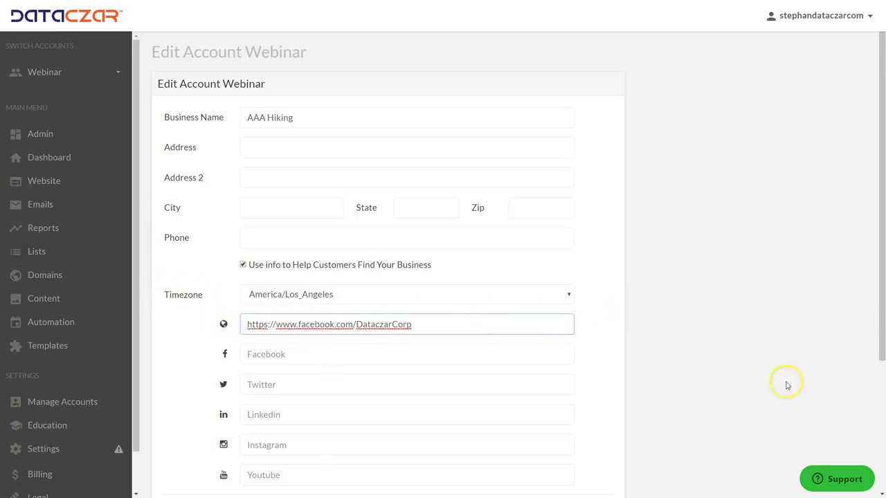
scroll(787, 386, "down", 3)
left_click(279, 381)
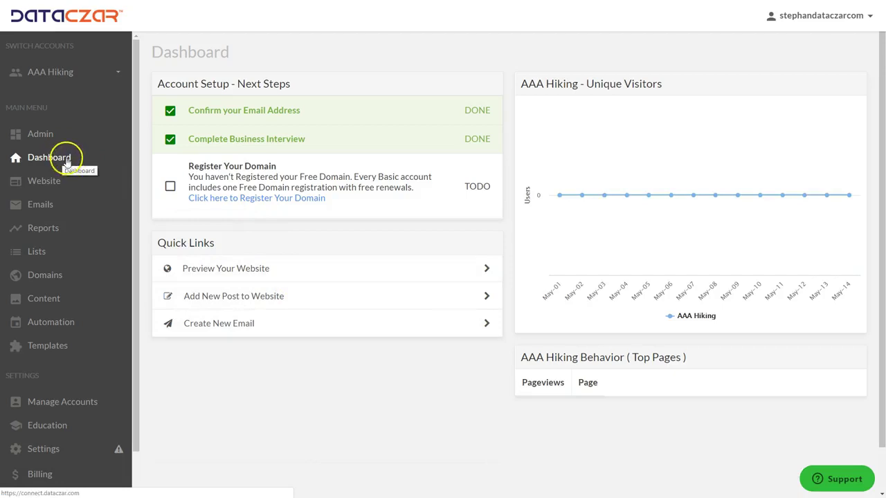
left_click(54, 183)
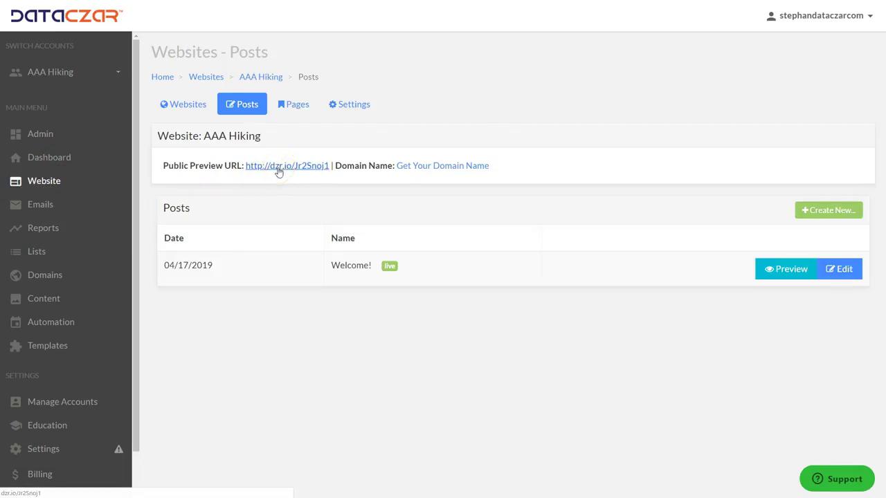
Browse the public preview's Blog page, first post and Home page, then close the preview
left_click(279, 170)
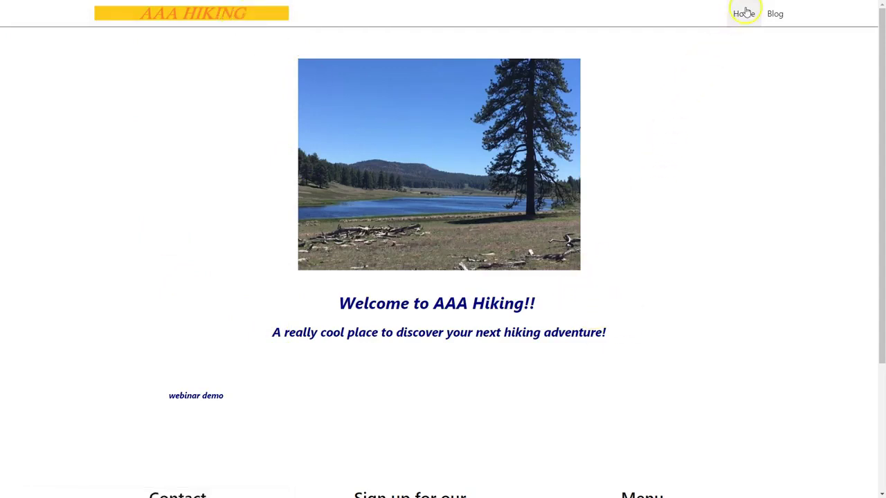
left_click(776, 15)
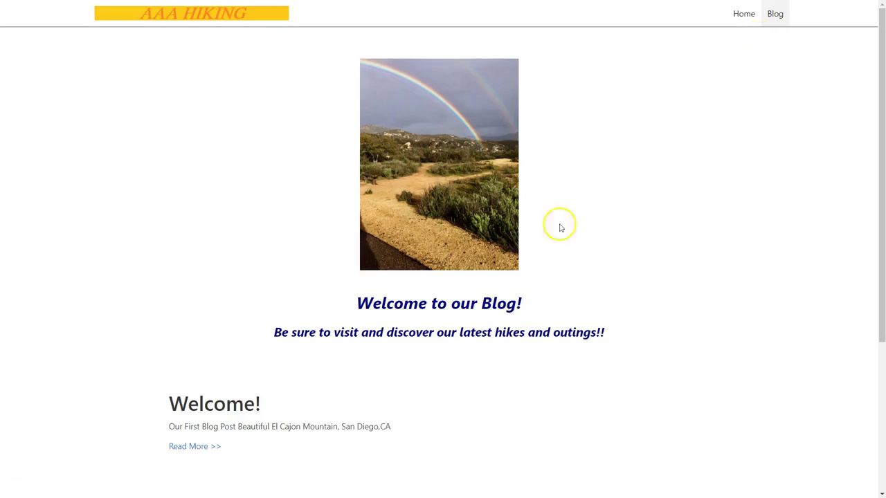
left_click(200, 447)
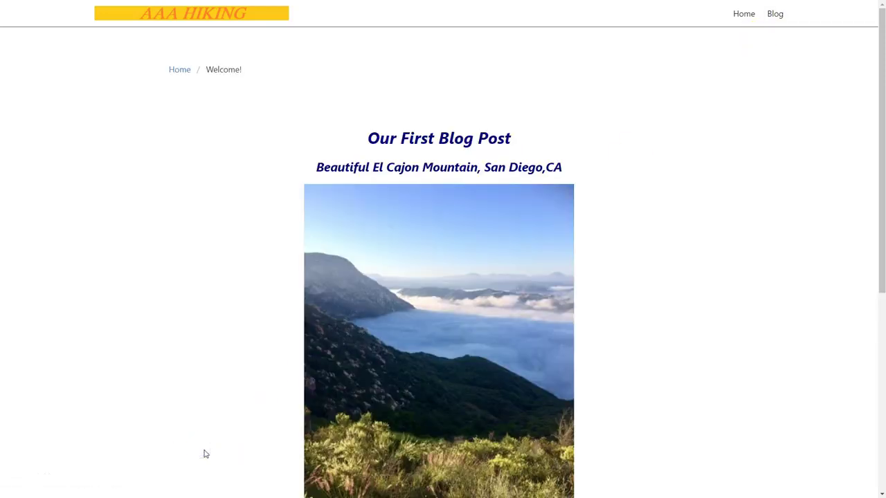
left_click(748, 15)
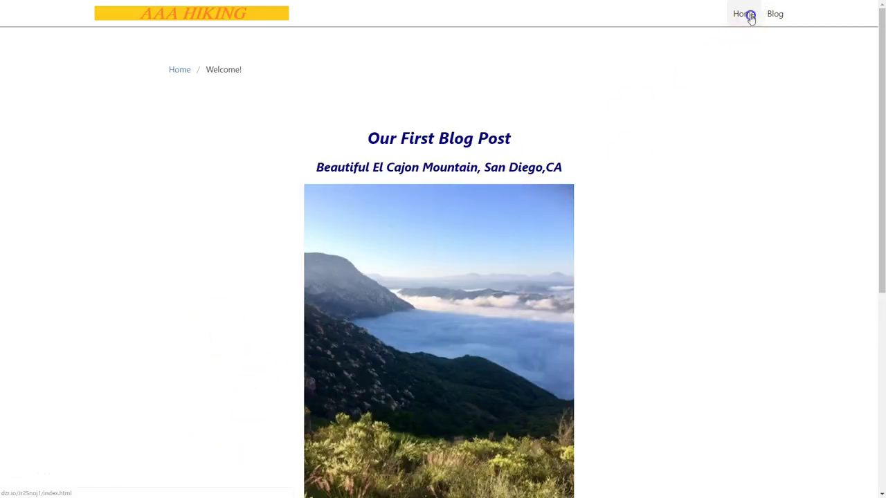
key("ctrl+w")
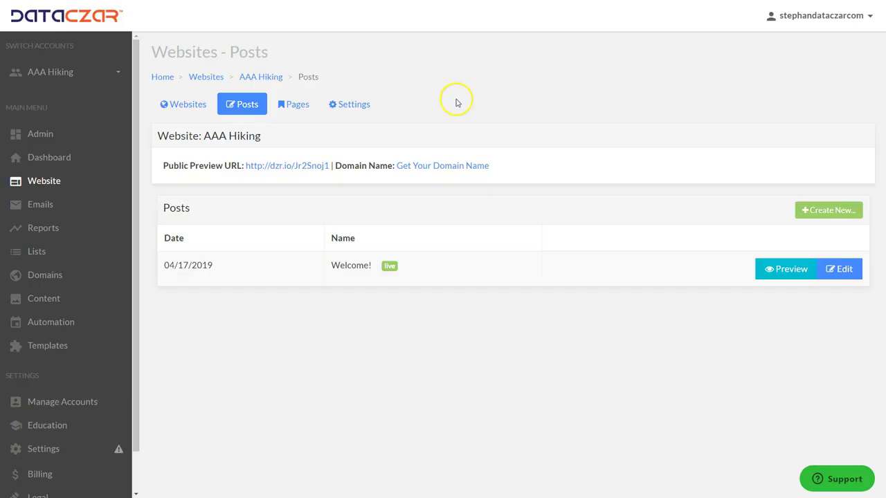